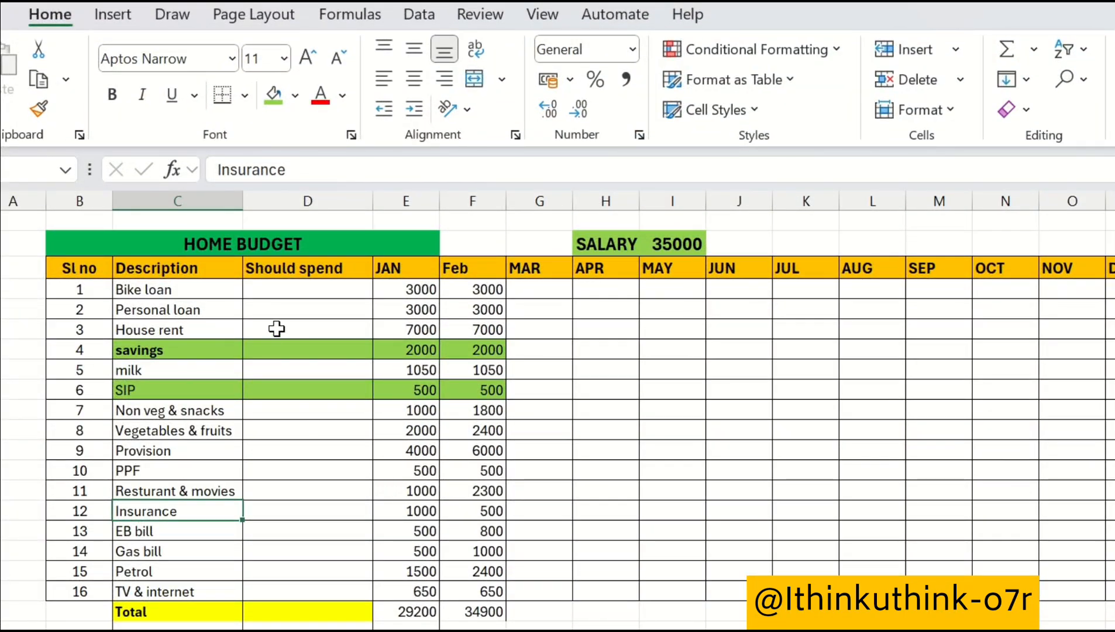
Inspect the total formulas for January and February and the salary amount
left_click(424, 616)
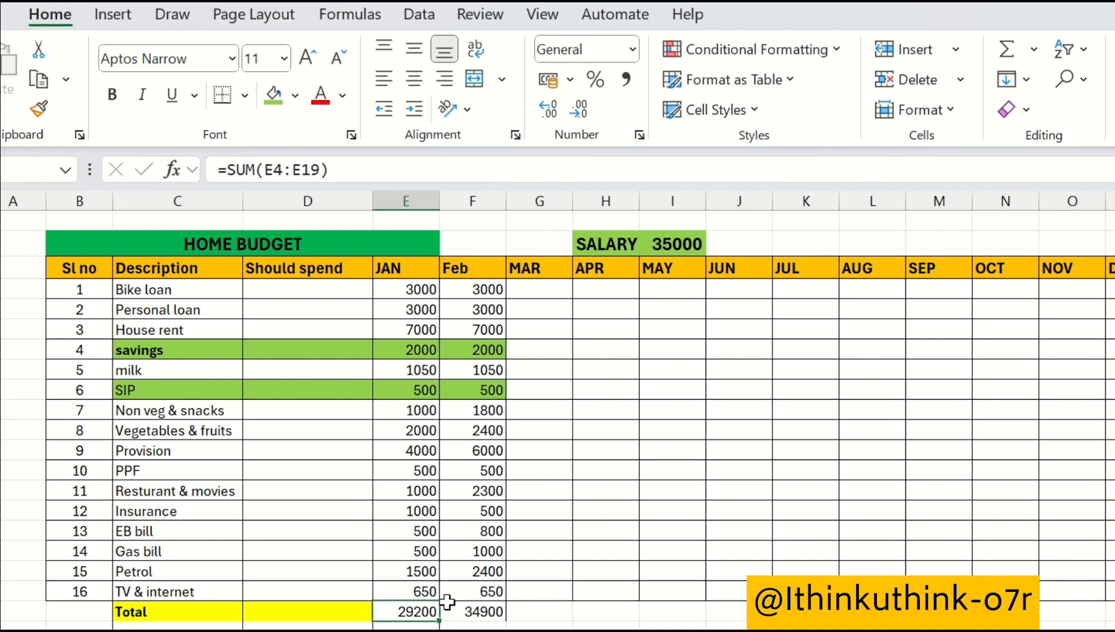
left_click(487, 612)
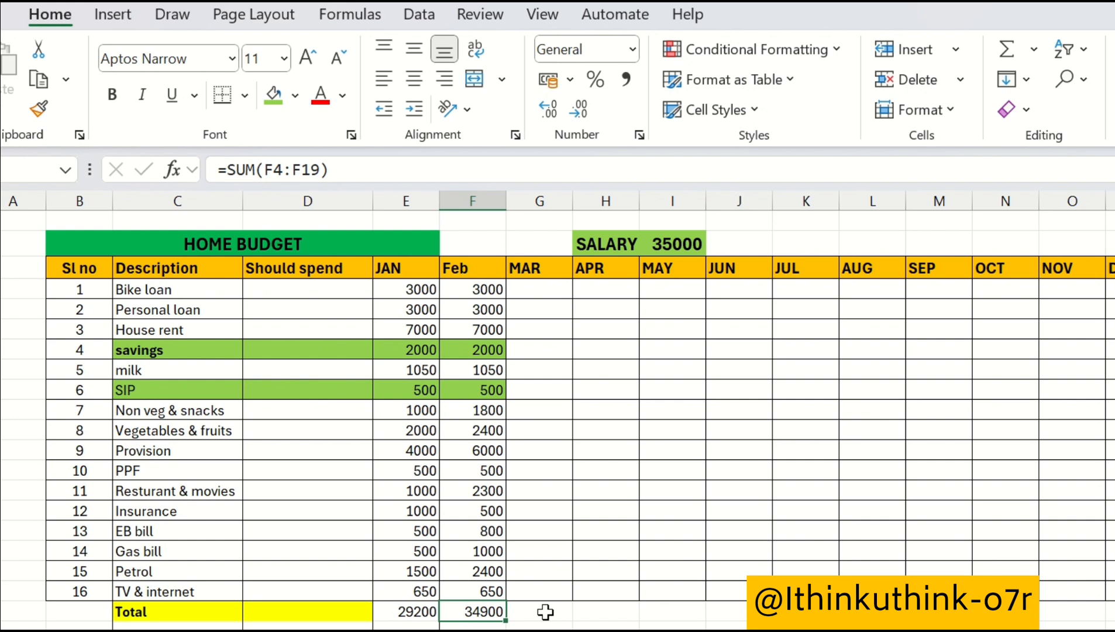
left_click(678, 243)
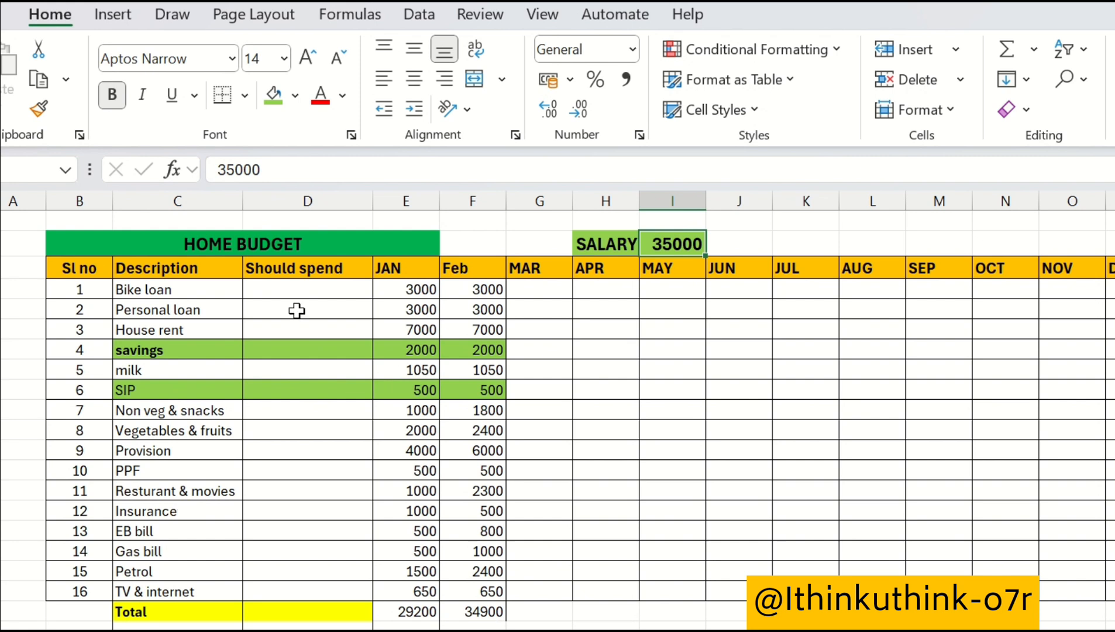
Enter the Should spend amounts: 3000 for Bike loan, 3000 for Personal loan and 7000 for House rent
left_click(292, 285)
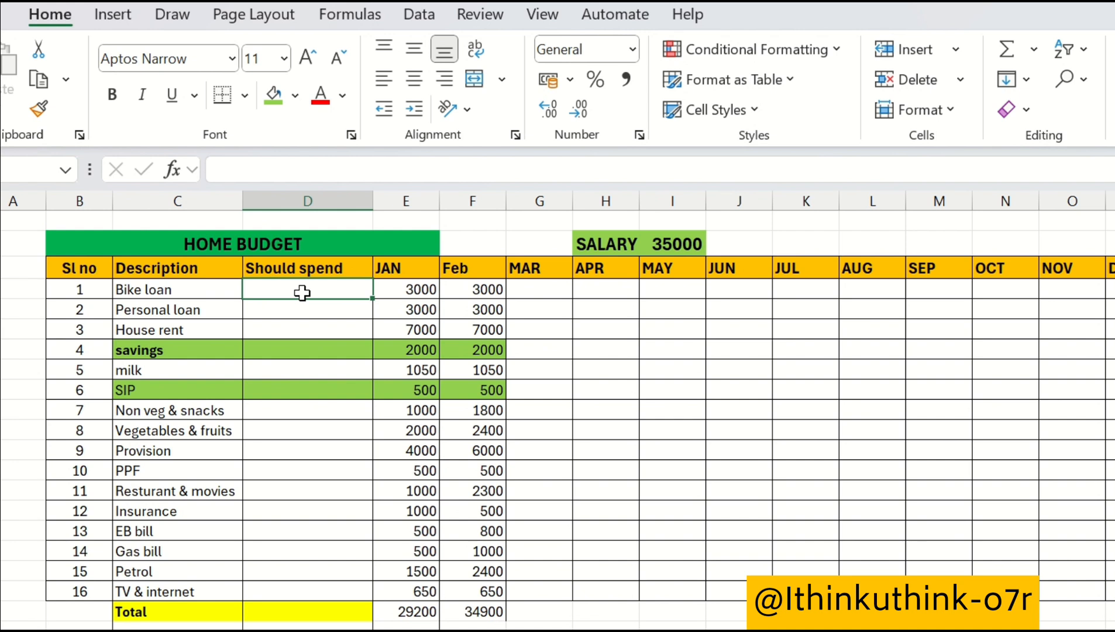
type("3")
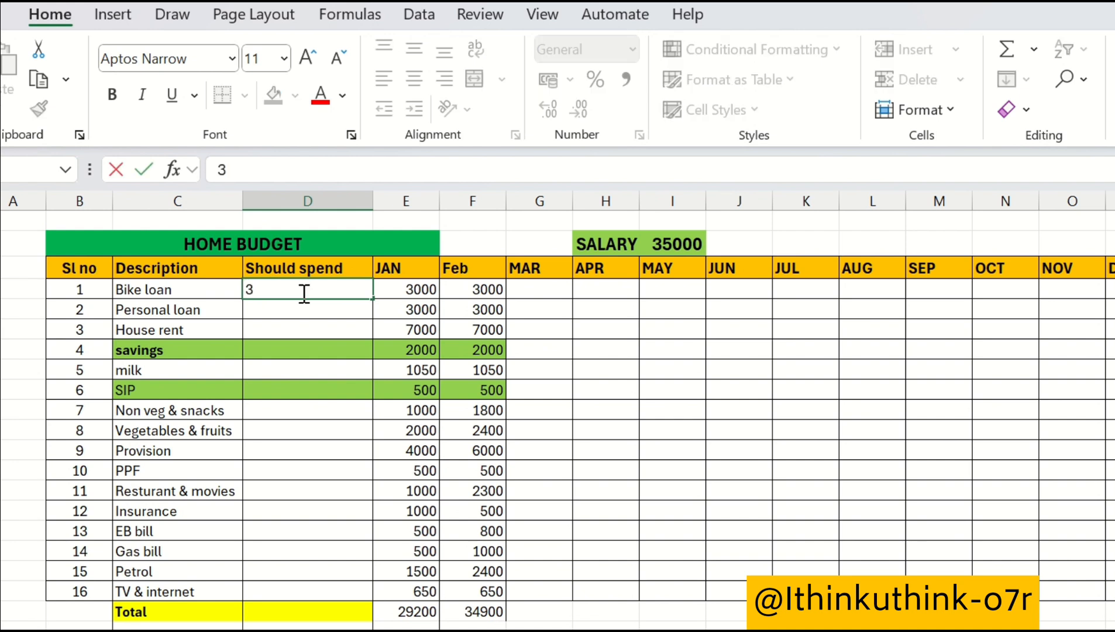
type("000")
key("Return")
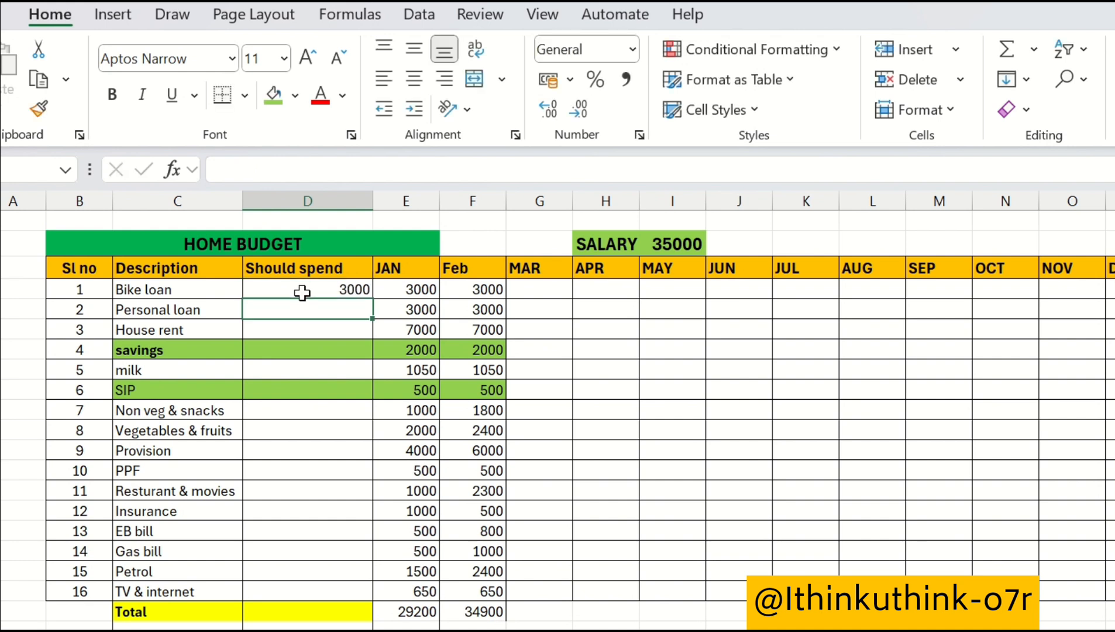
type("3000")
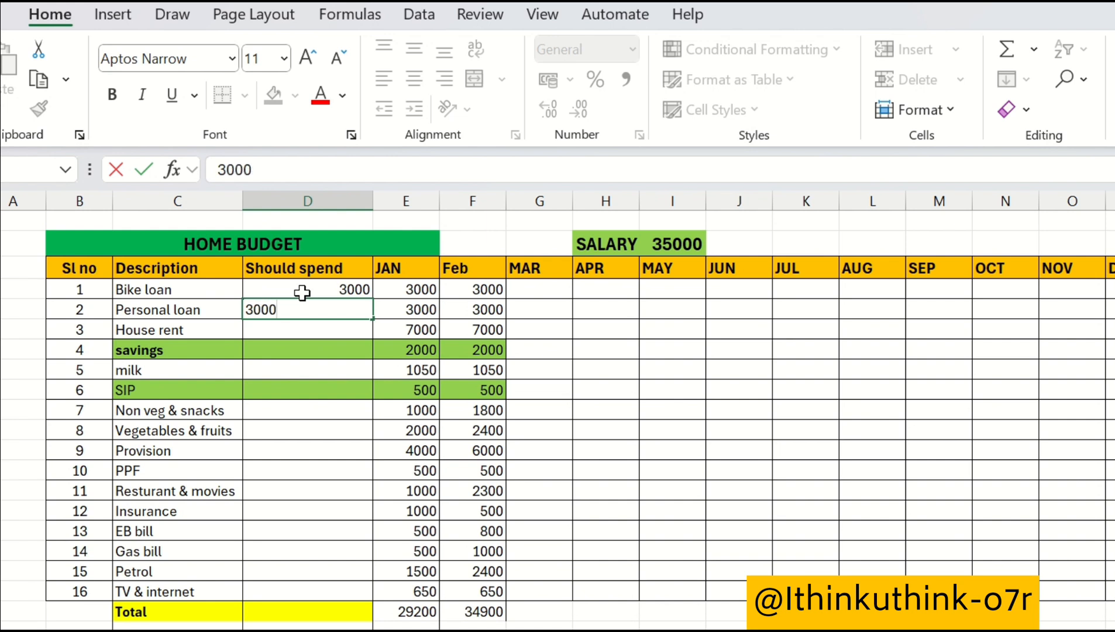
key("Return")
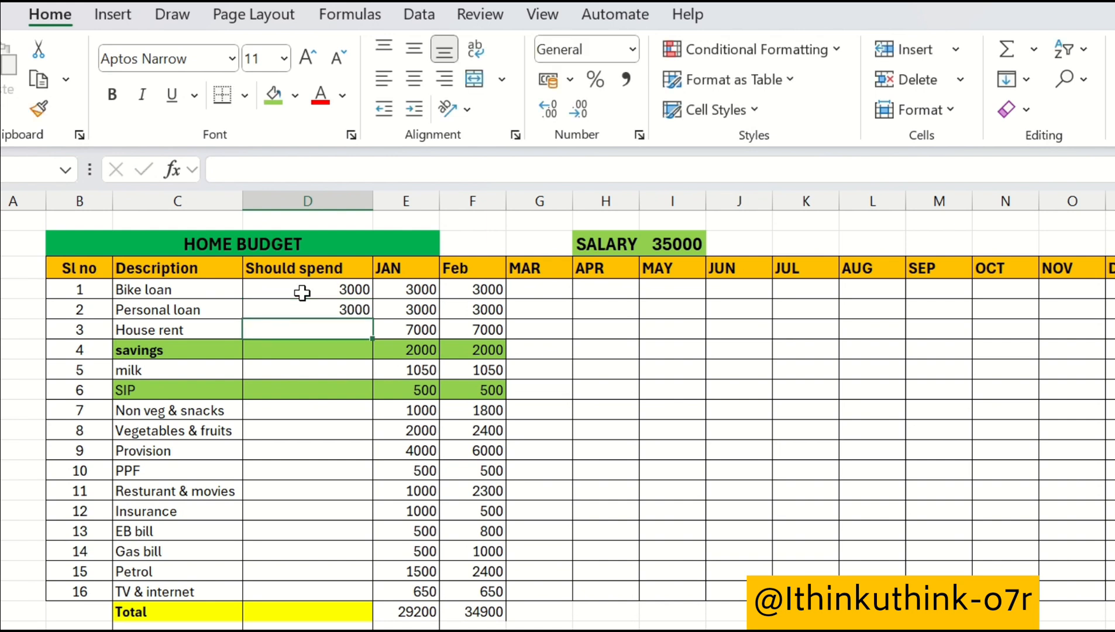
type("7000")
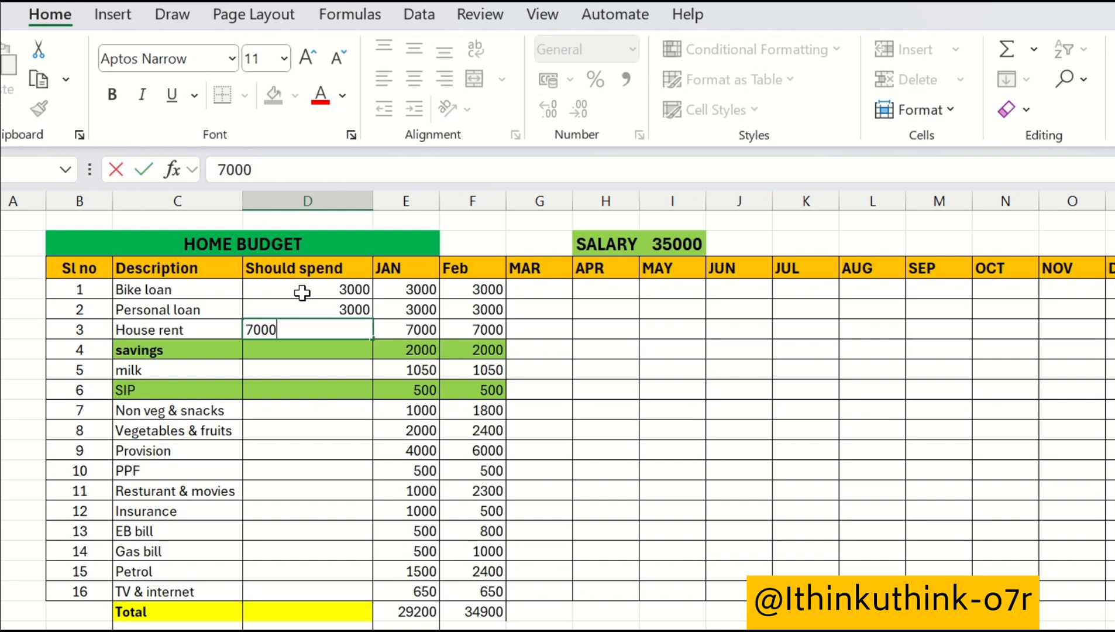
key("Return")
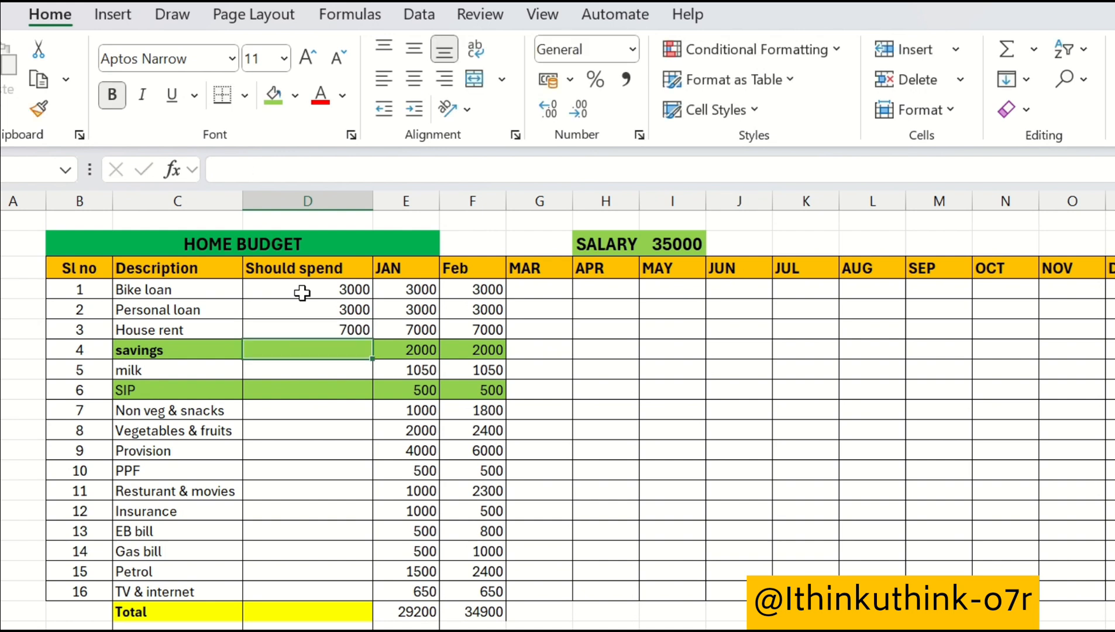
Enter 2000 for savings and 500 for SIP in the Should spend column
type("2000")
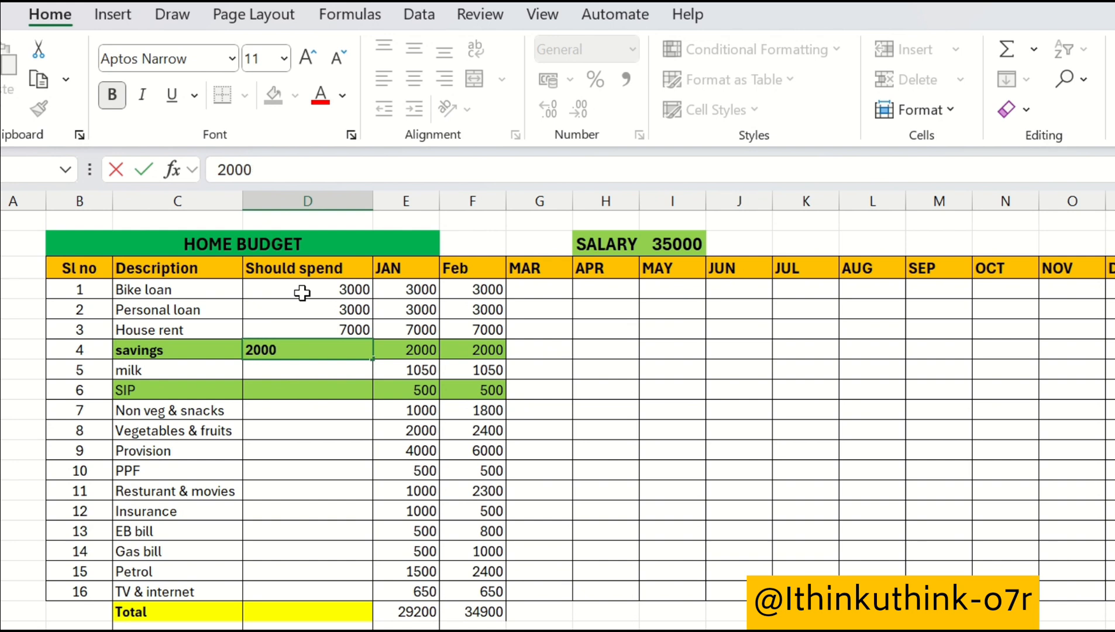
key("Return")
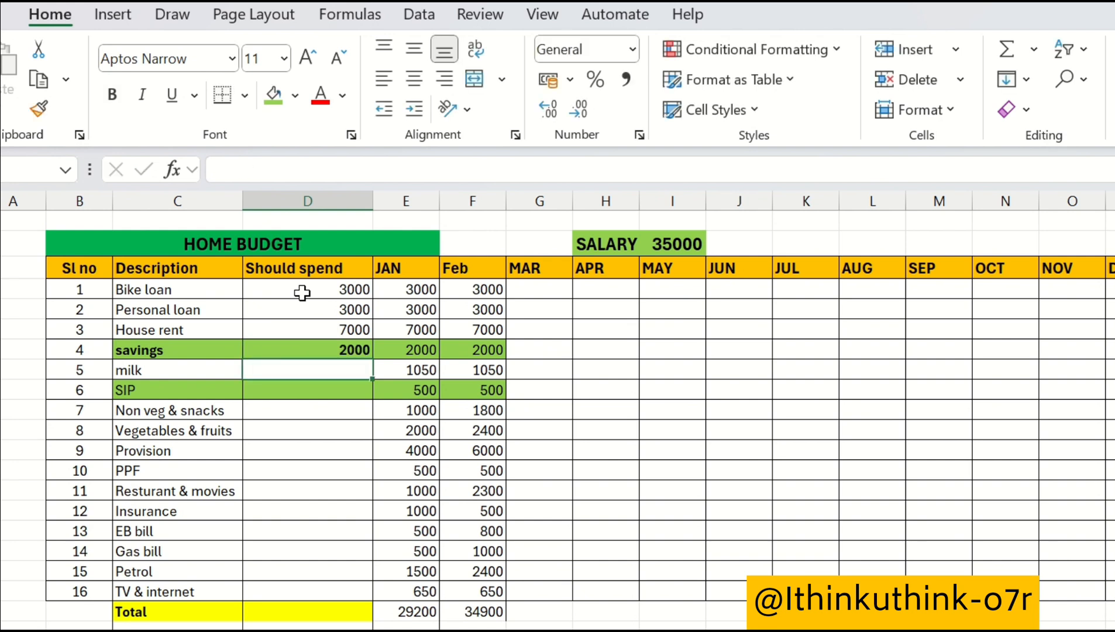
left_click(300, 351)
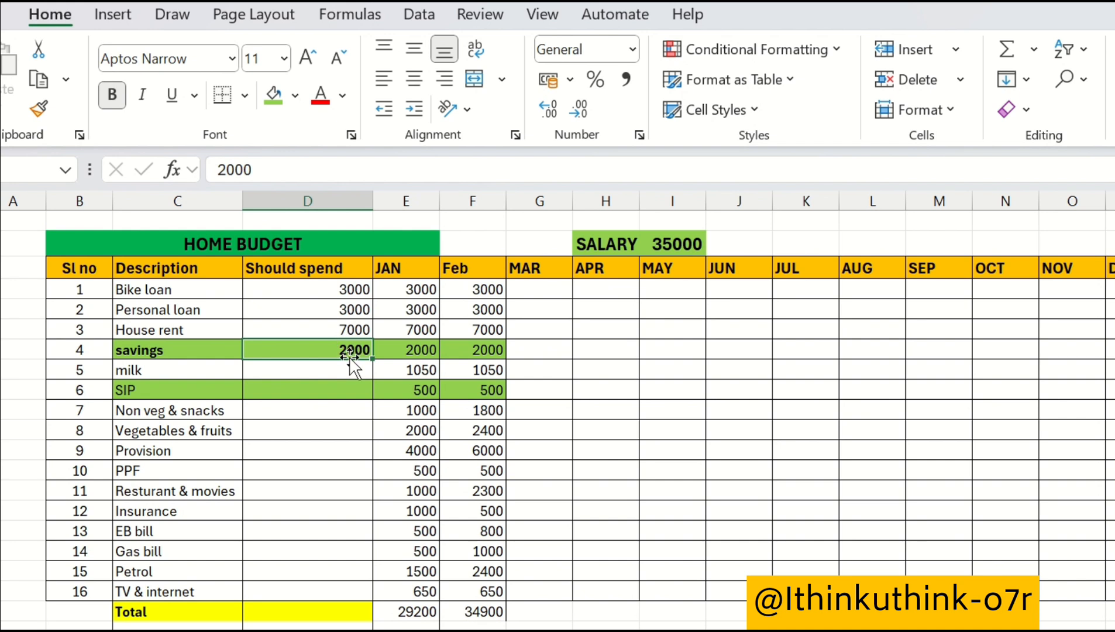
left_click(349, 394)
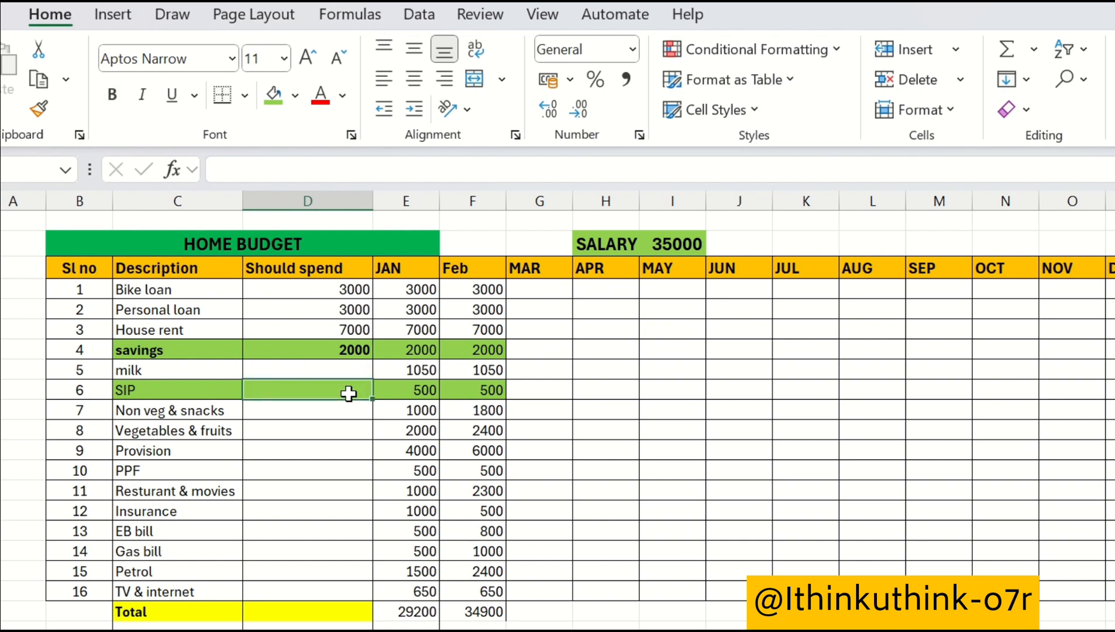
type("500")
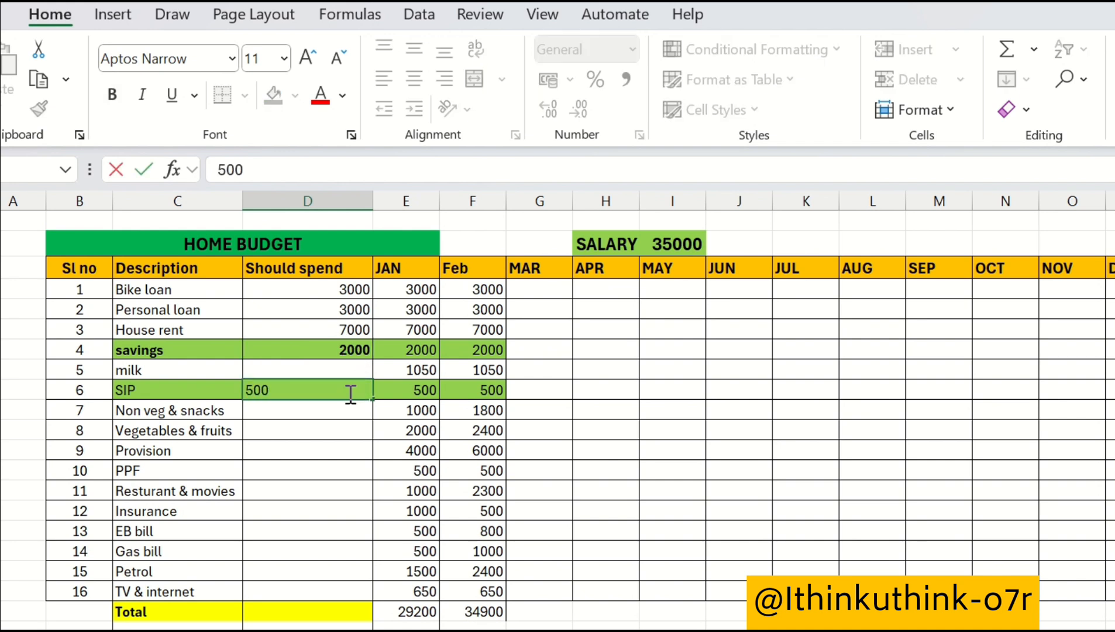
key("Return")
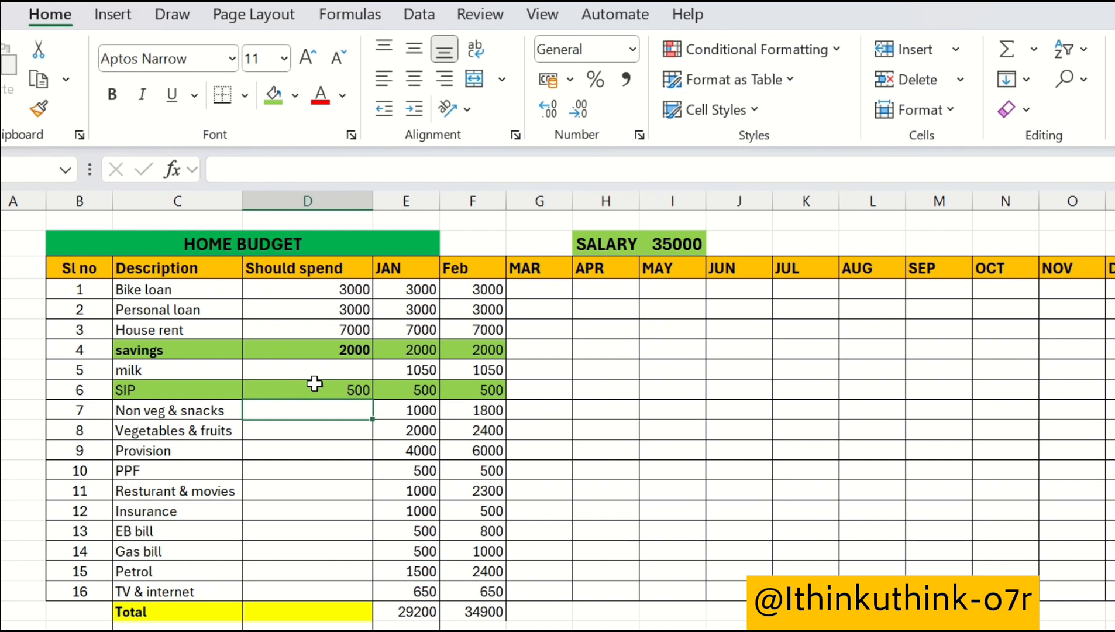
Change the Should spend amount for savings to 3000
left_click(324, 349)
type("3")
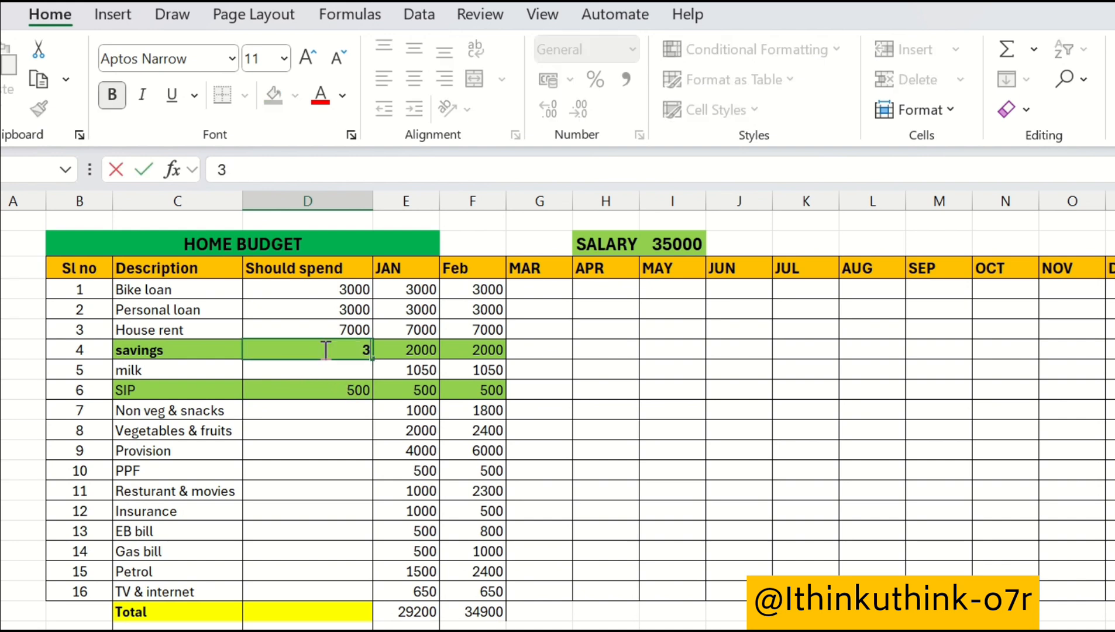
type("000")
key("Return")
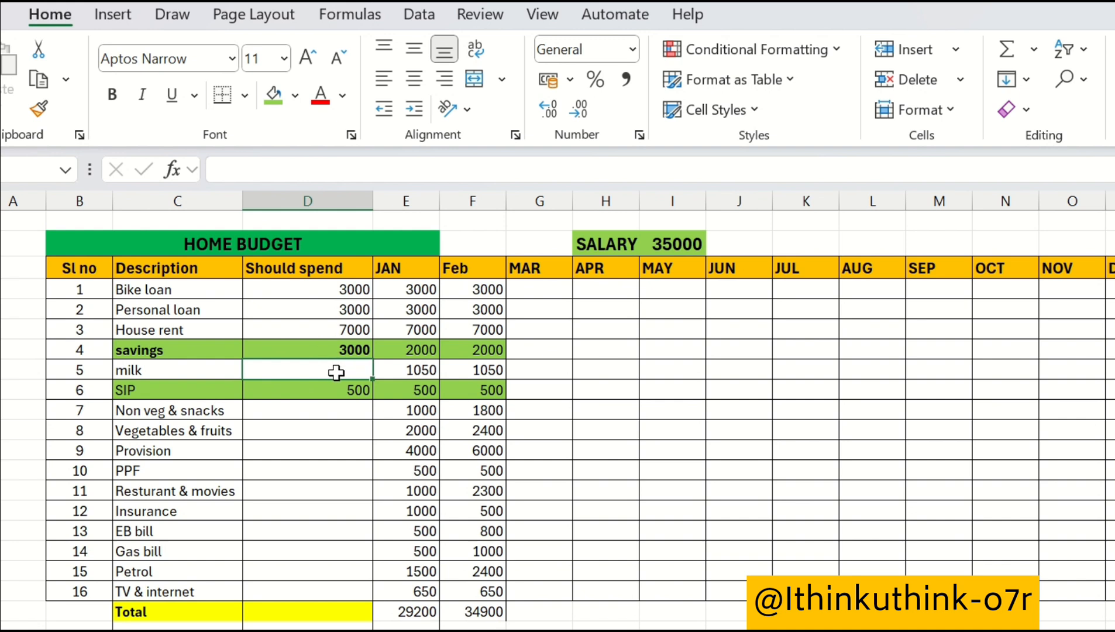
key("ctrl+t")
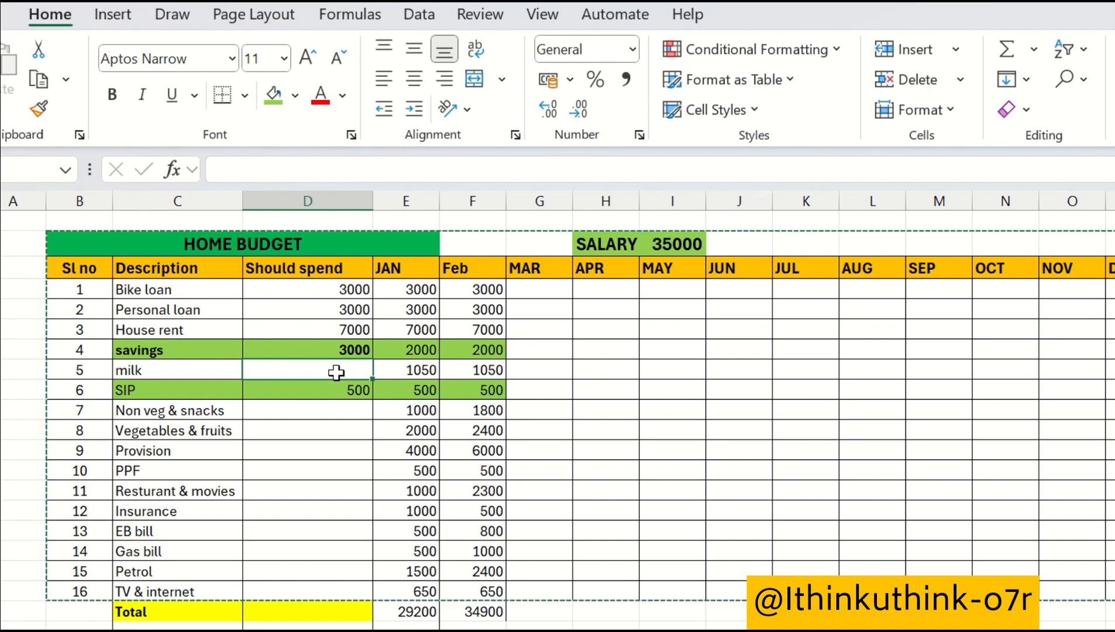
key("Escape")
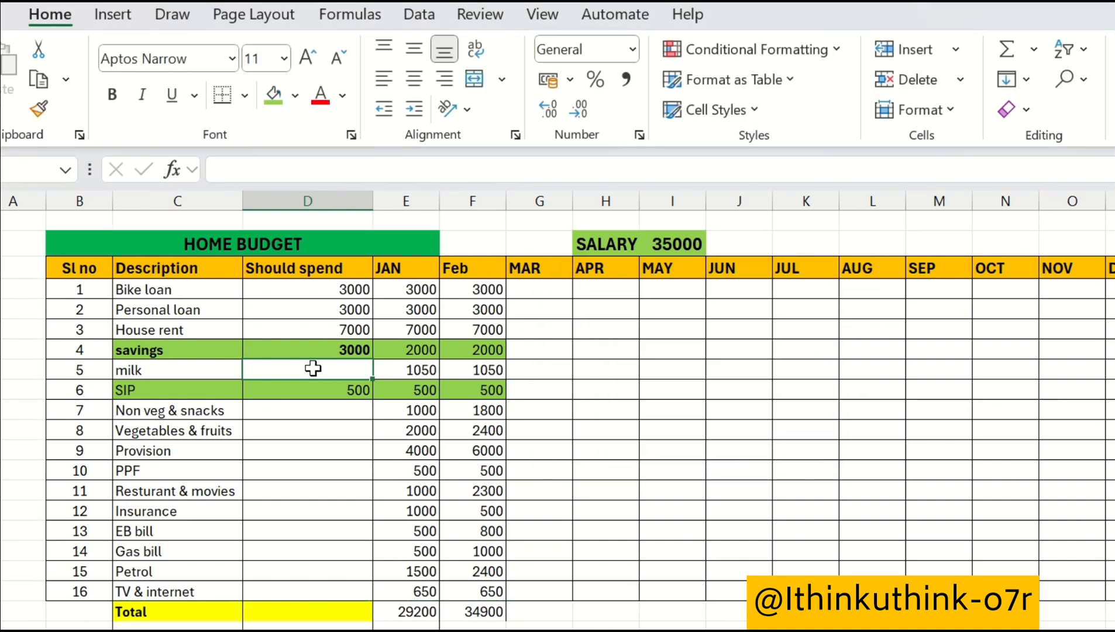
Fill the January milk formula across into the Should spend column and enter 1400 there for Non veg & snacks
left_click(402, 368)
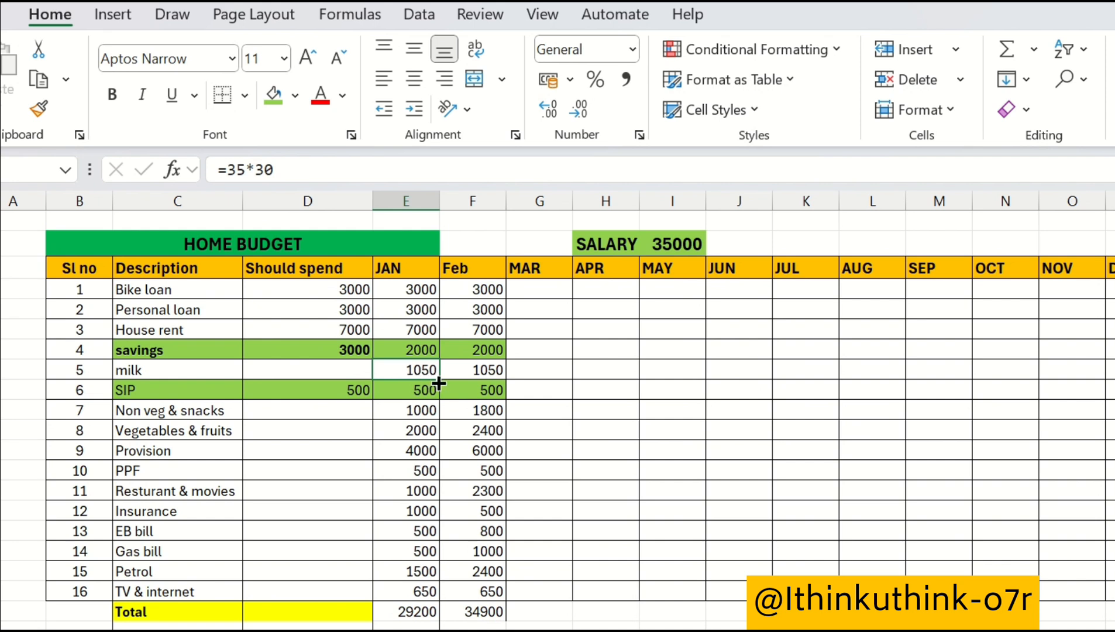
left_click_drag(439, 380, 304, 381)
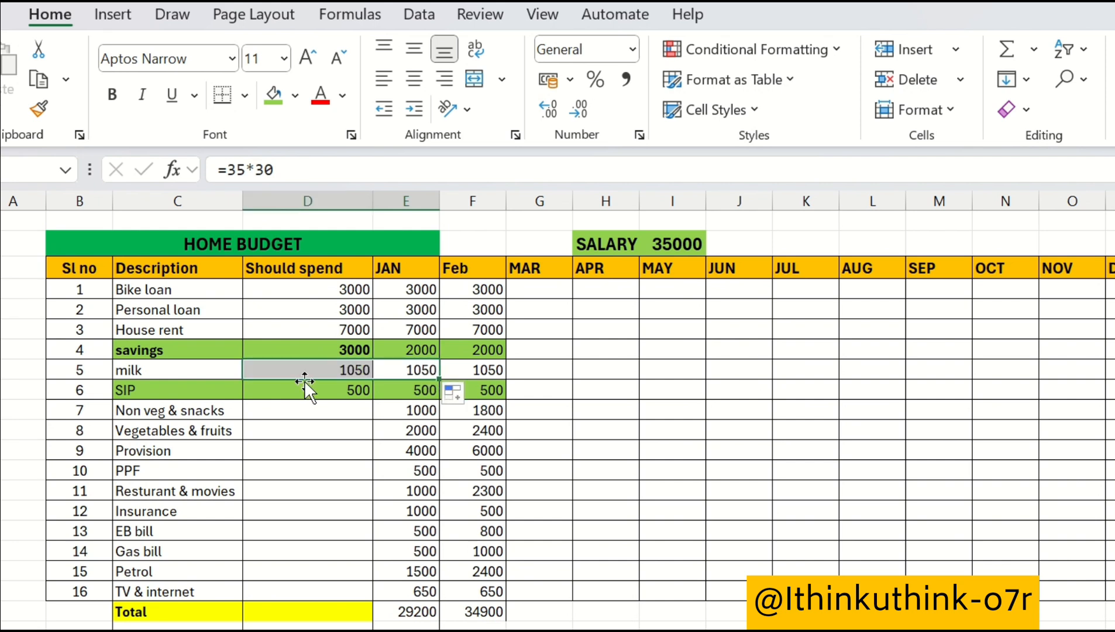
left_click(333, 408)
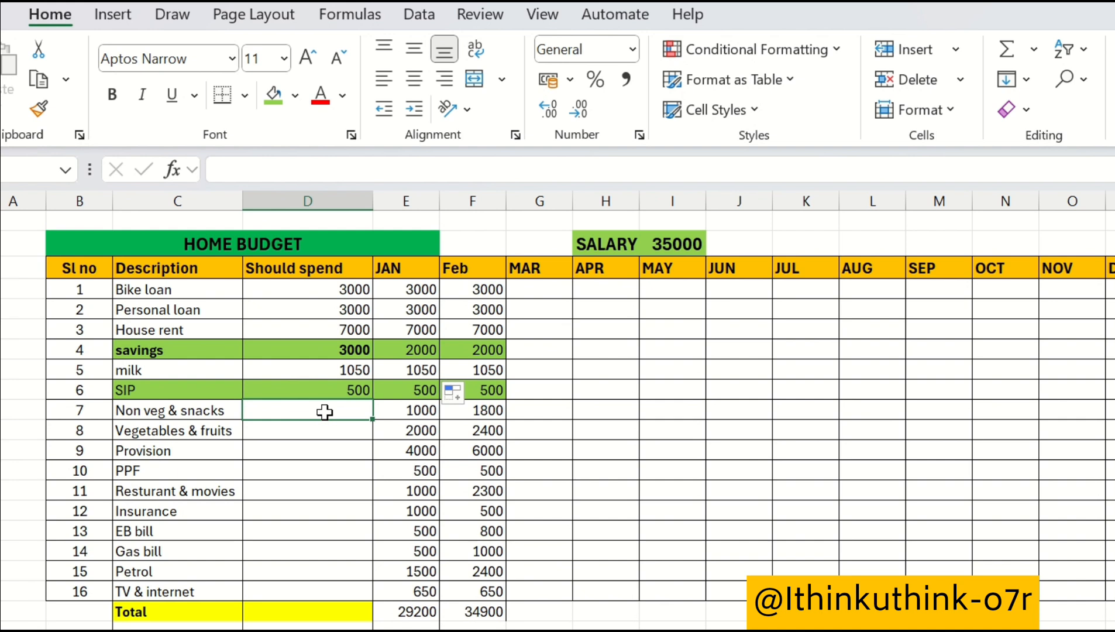
type("14")
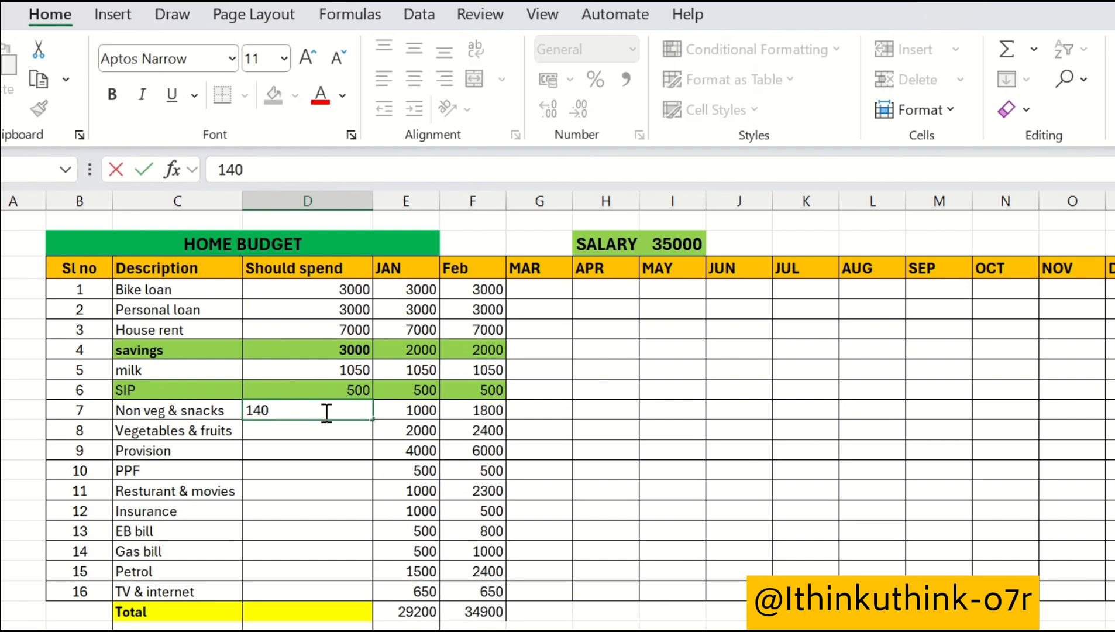
type("0")
key("Return")
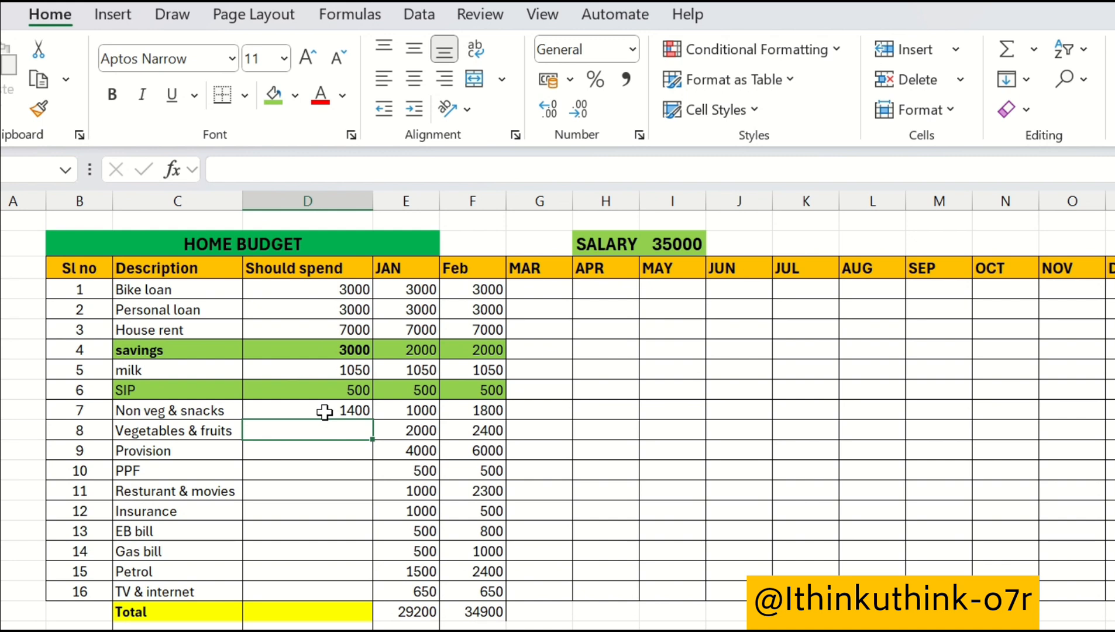
Enter the formula =500*4 as the Should spend amount for Vegetables & fruits
type("5")
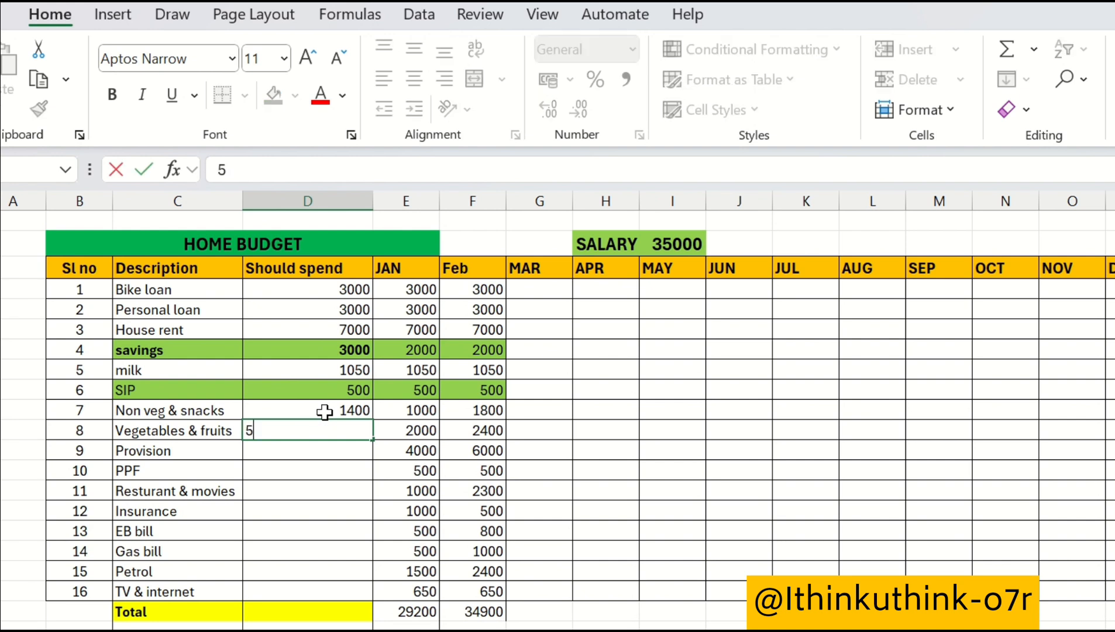
type("00")
left_click(224, 169)
type("=")
key("End")
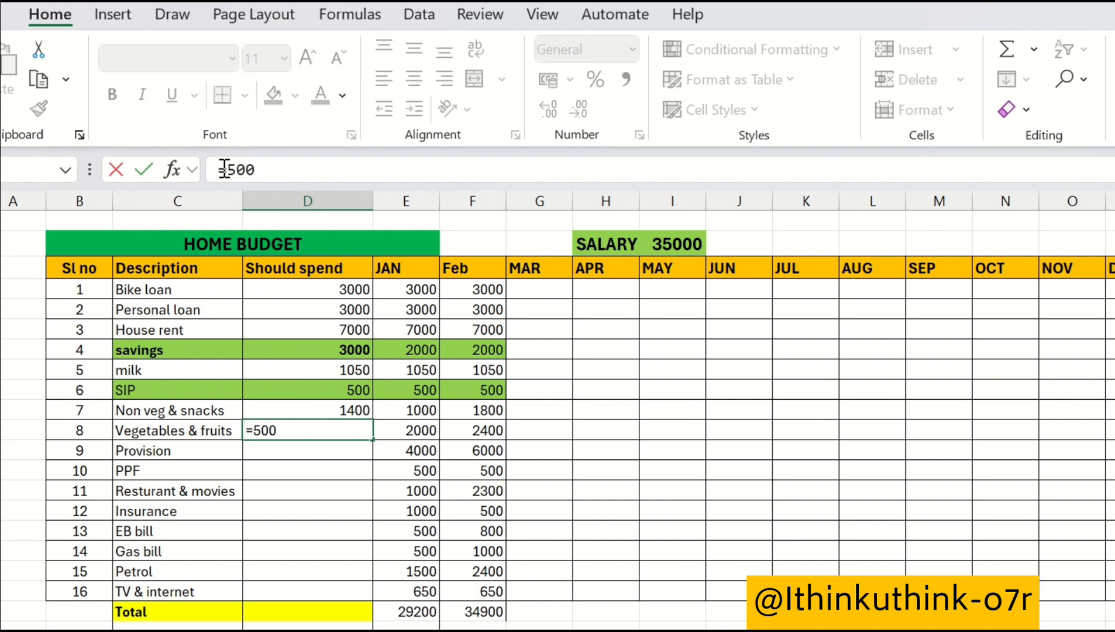
type("*4")
key("Return")
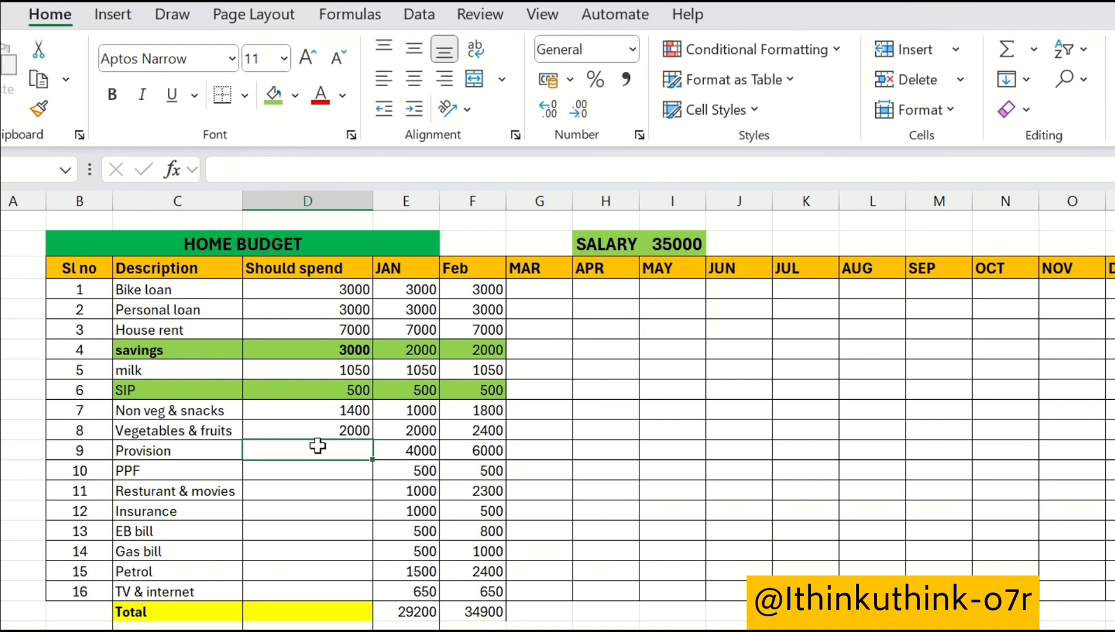
Enter 4000 for Provision and 1000 for PPF in the Should spend column
type("4000")
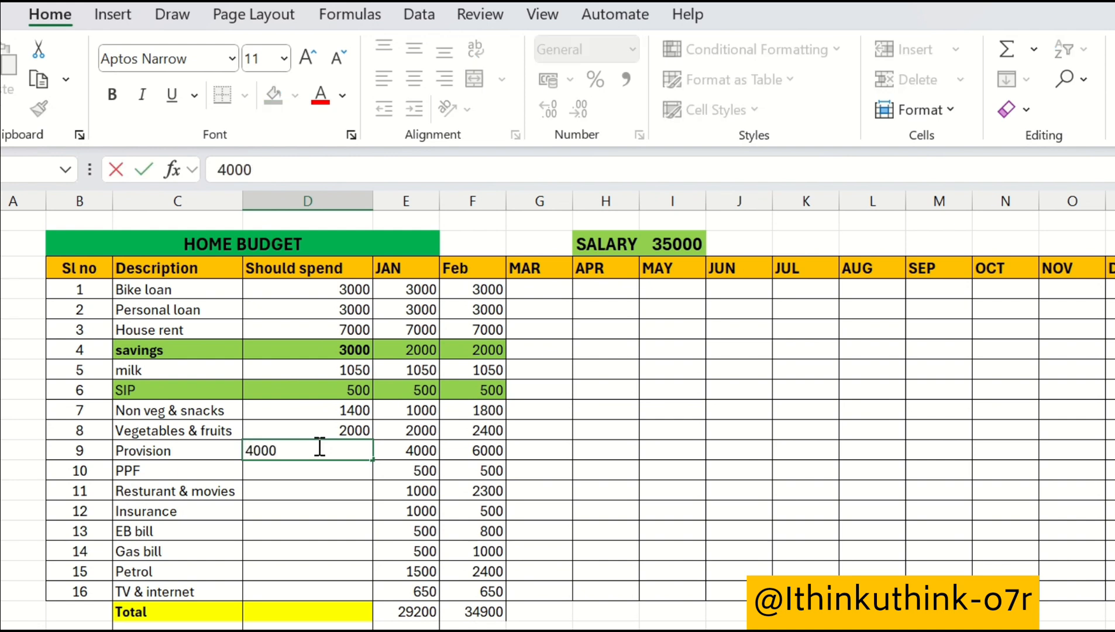
key("Return")
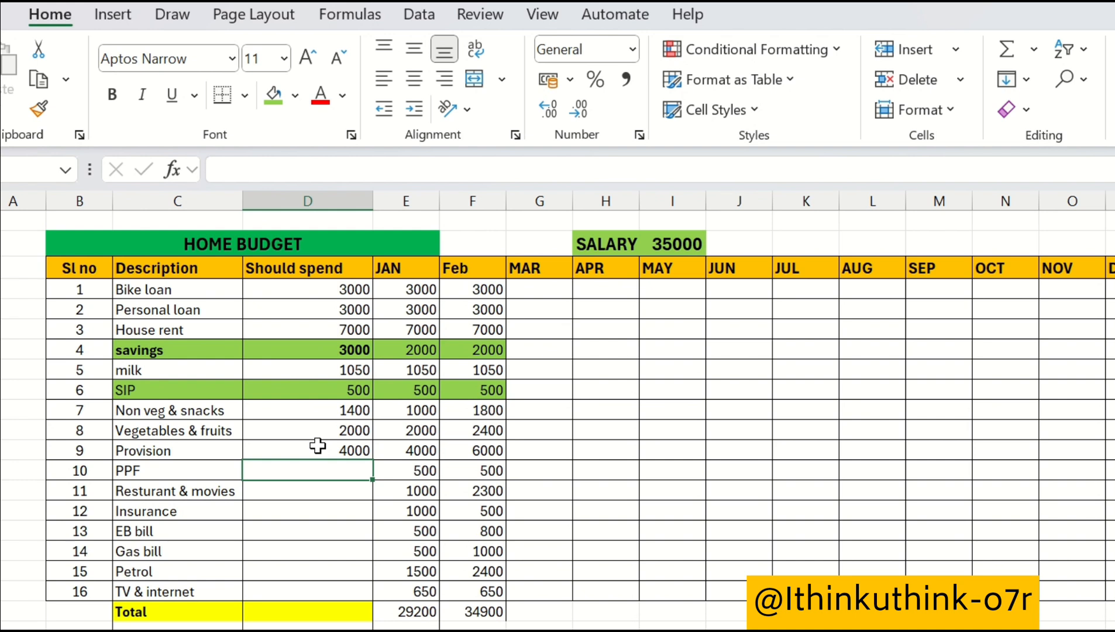
type("1")
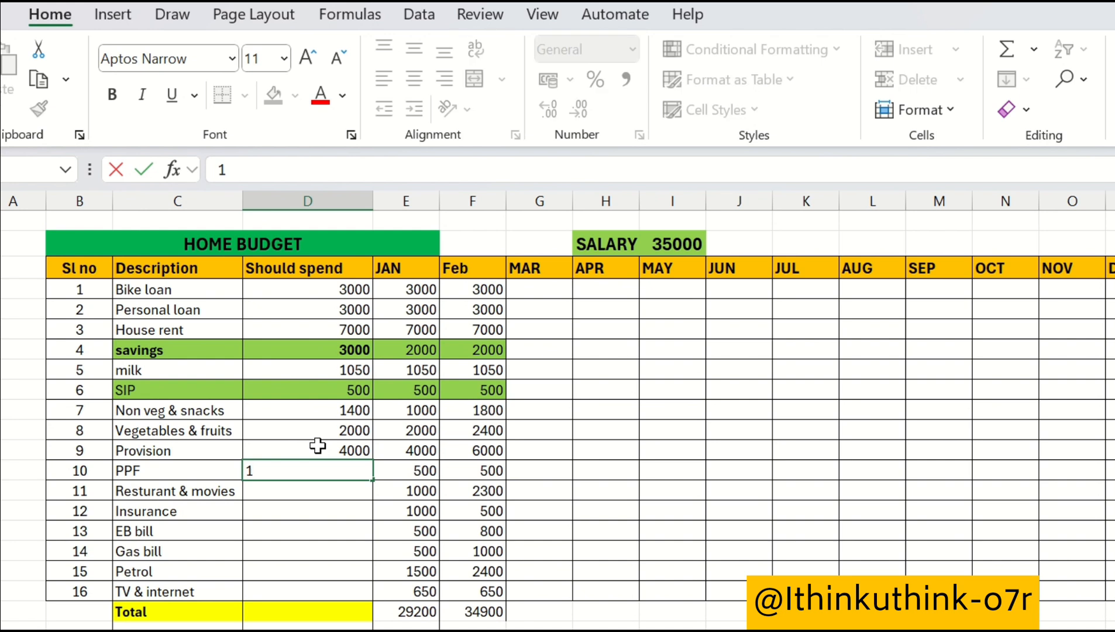
type("000")
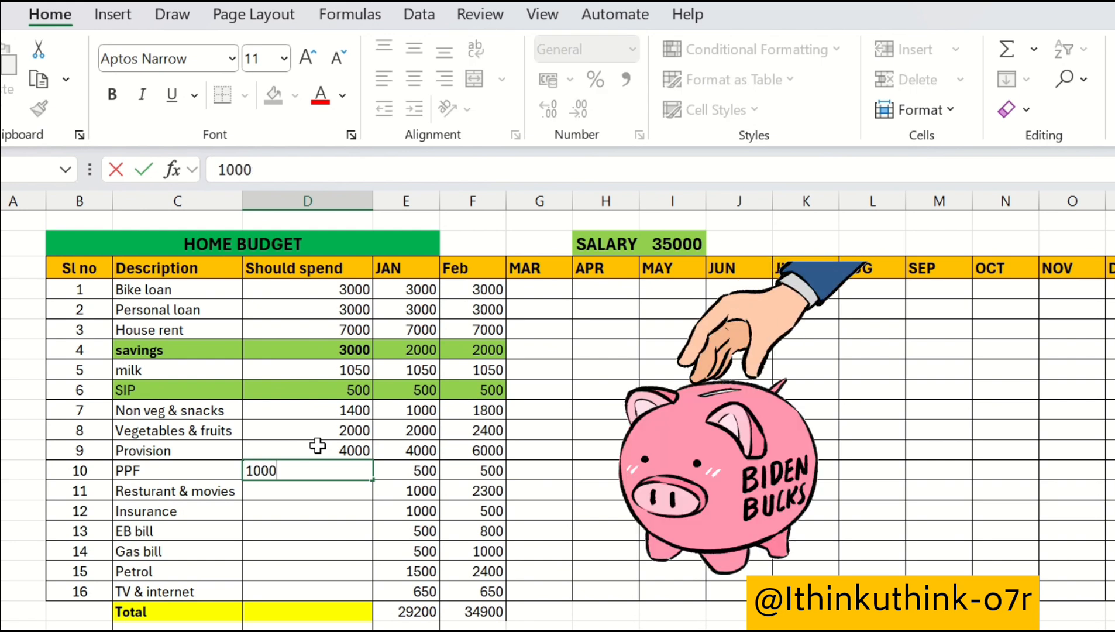
key("Return")
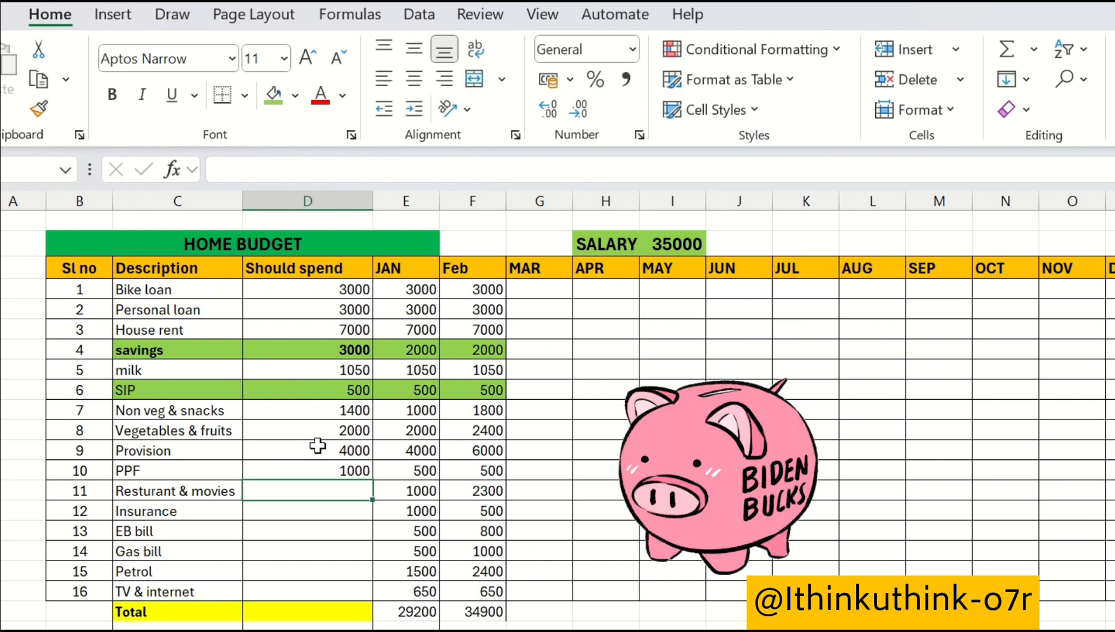
Set the Should spend amount for savings to 2000
left_click(350, 346)
type("2000")
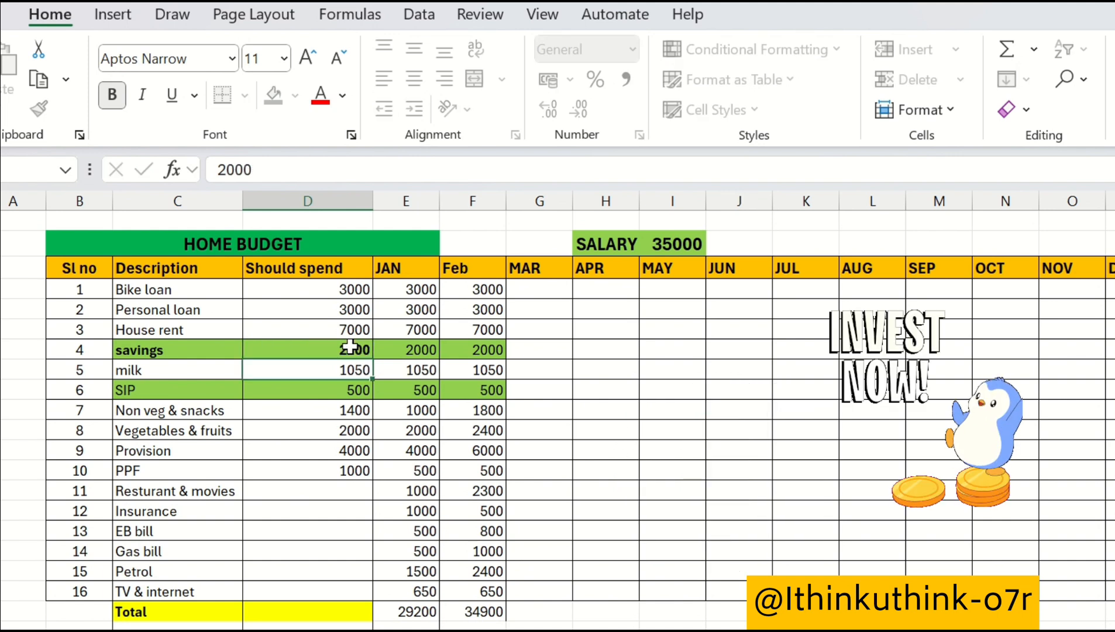
key("Return")
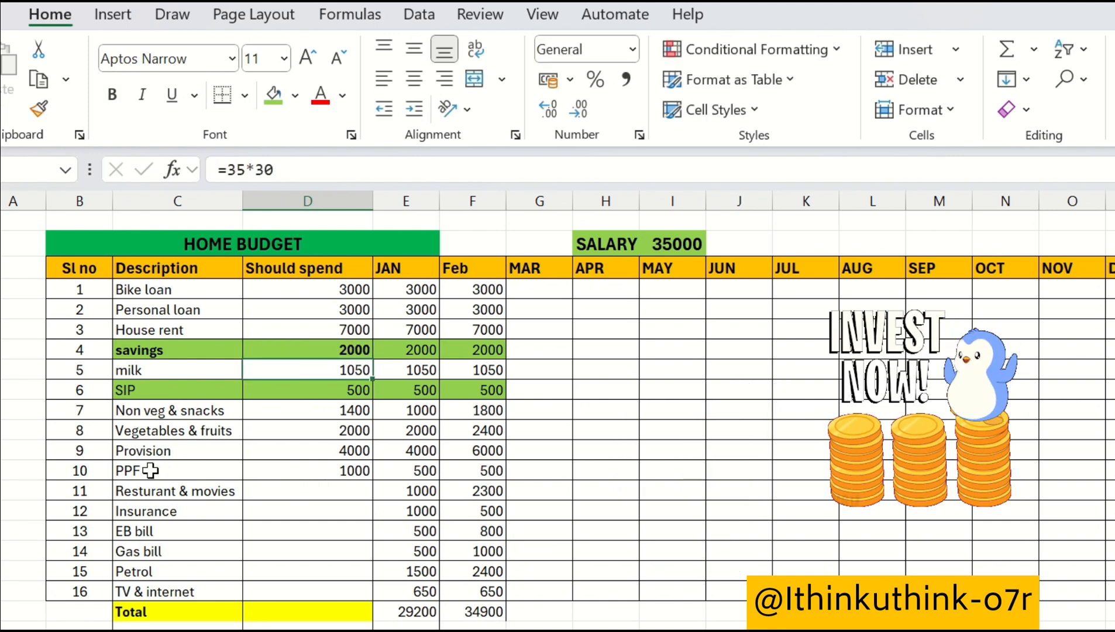
Highlight the PPF description and its Should spend amount with the light green fill colour
left_click(209, 473)
left_click_drag(209, 472, 354, 473)
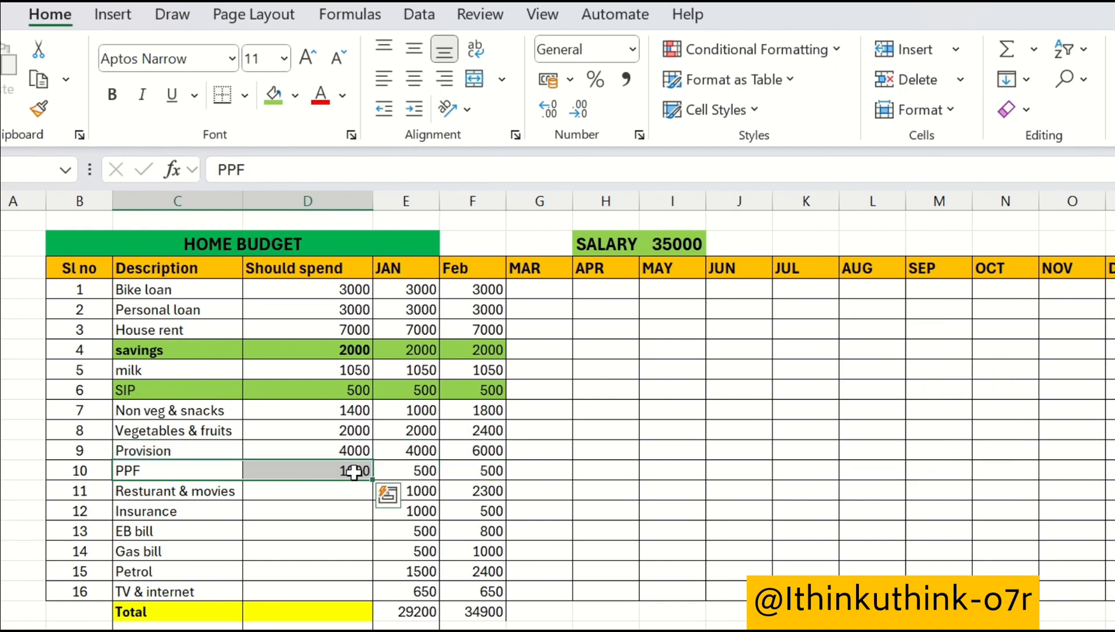
left_click(277, 99)
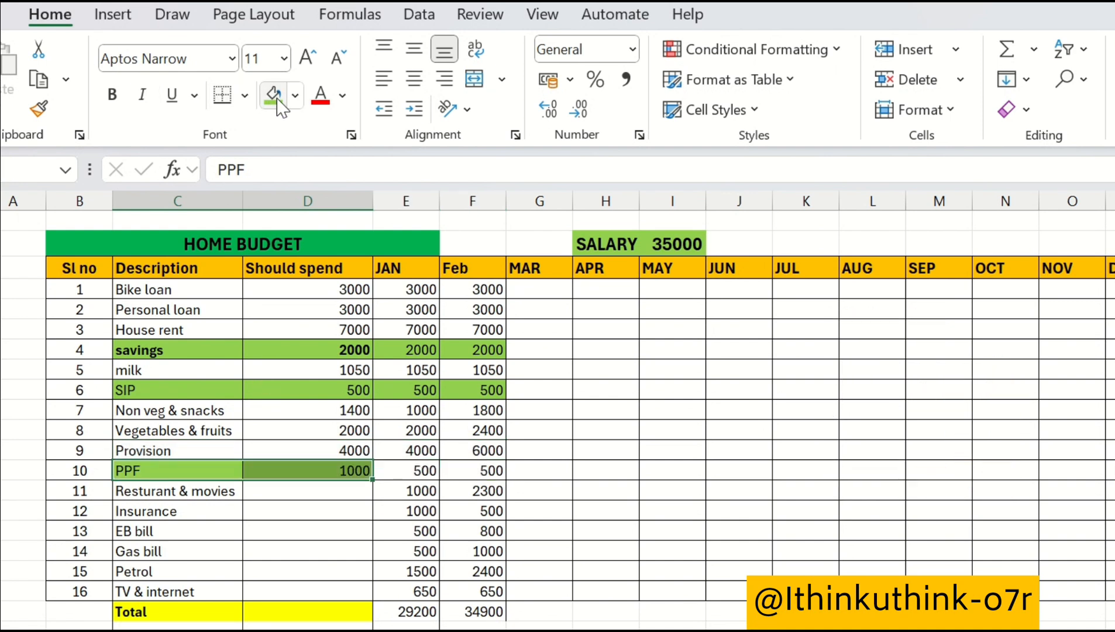
Enter 1600 as the Should spend amount for Resturant & movies
left_click(315, 512)
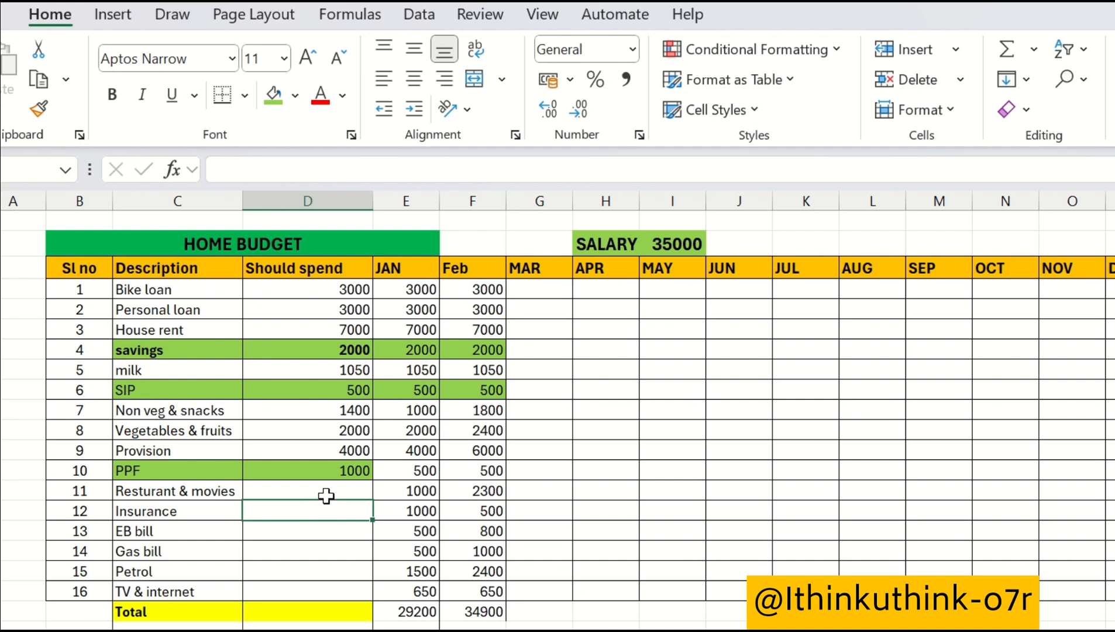
left_click(326, 495)
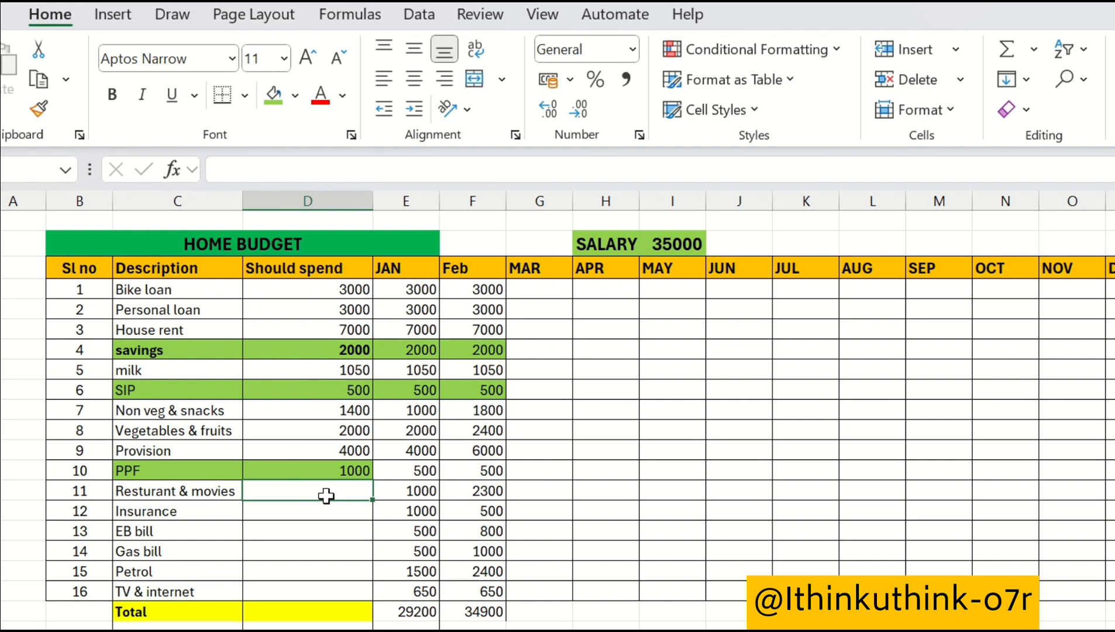
type("1500")
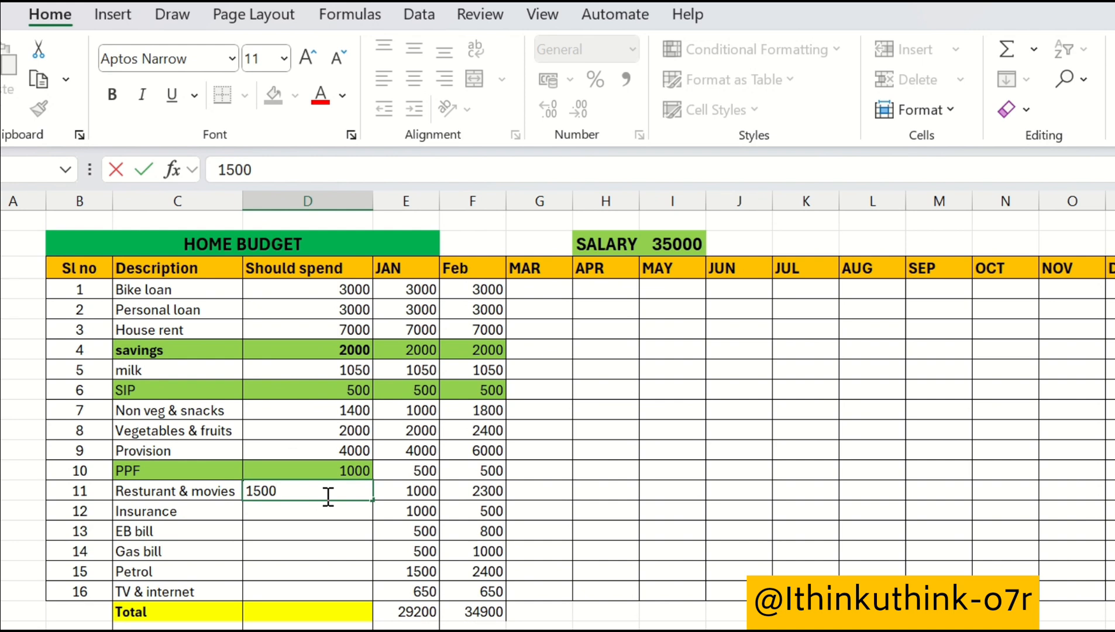
left_click(258, 489)
key("BackSpace")
type("6")
key("Return")
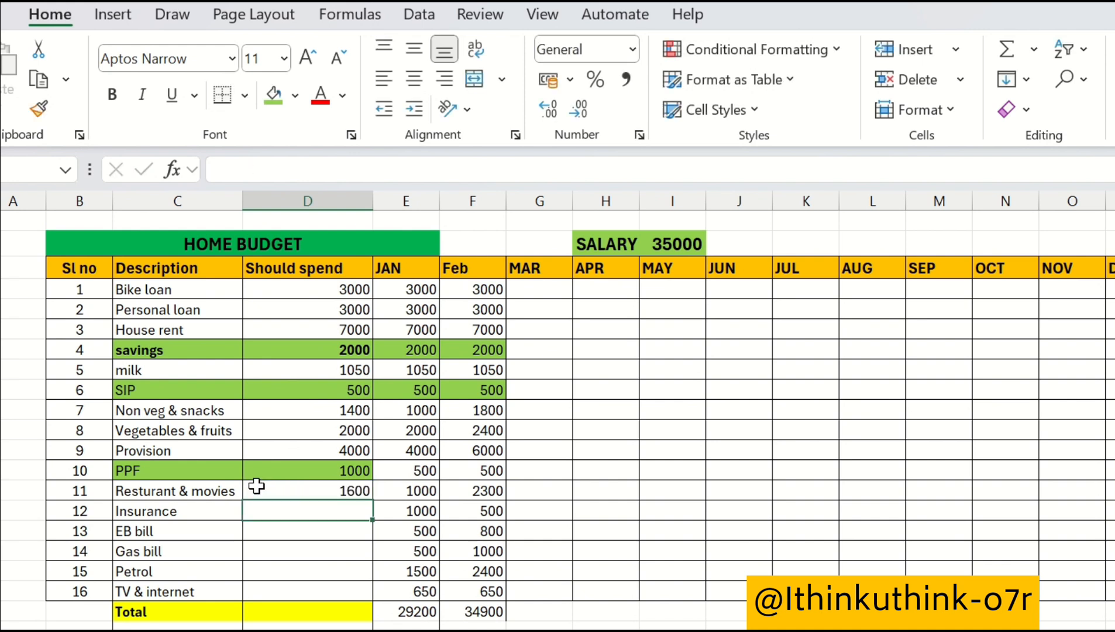
Enter 1000 for Insurance and 500 for EB bill in the Should spend column
type("1000")
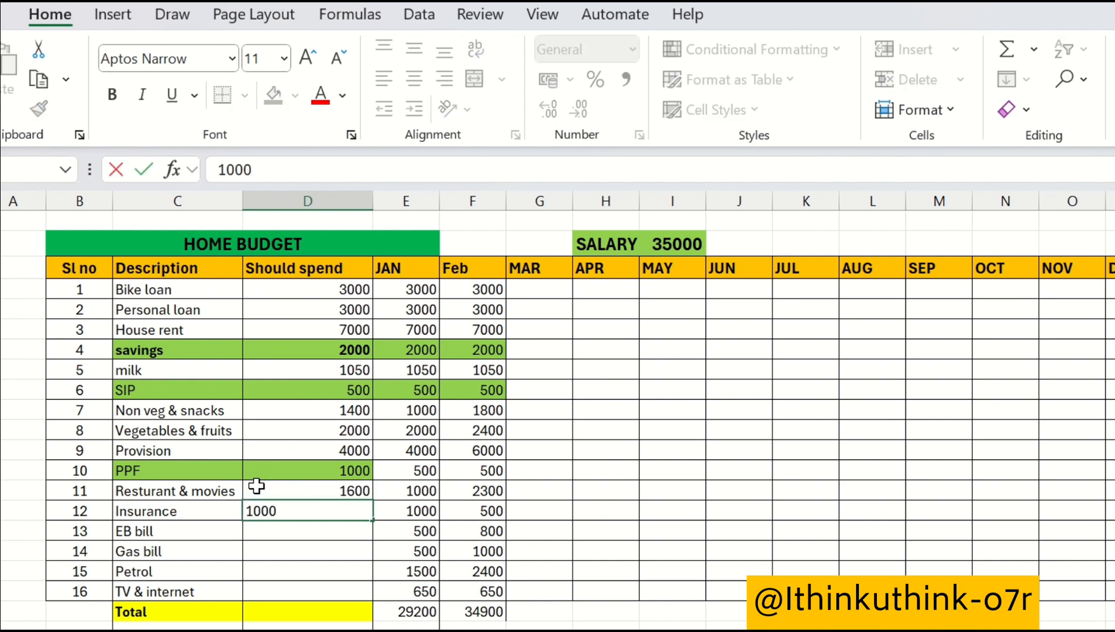
key("Return")
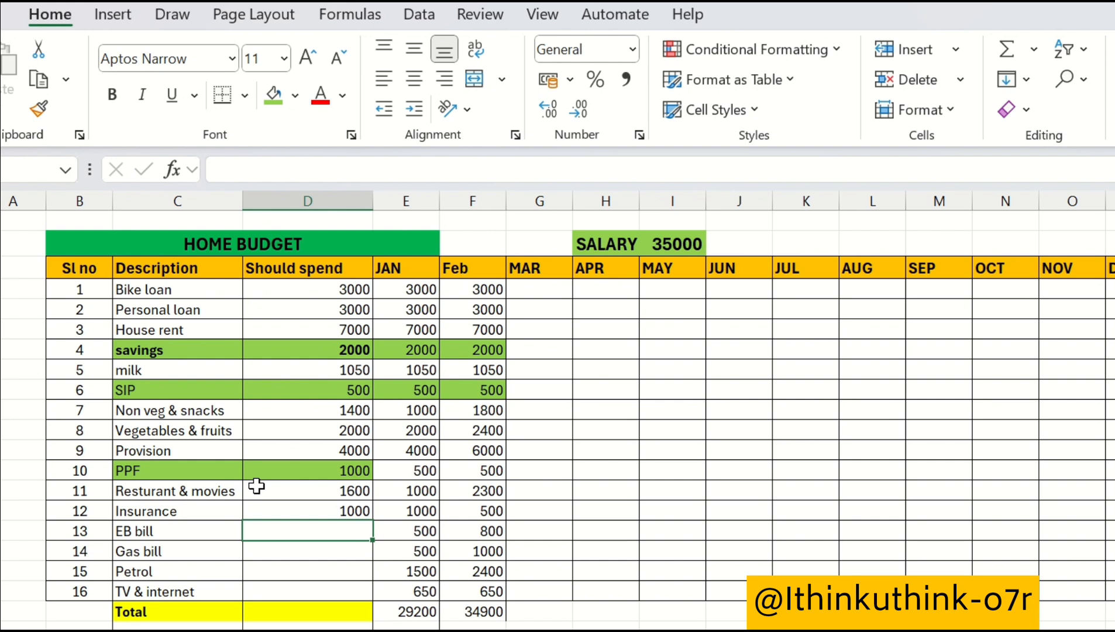
type("500")
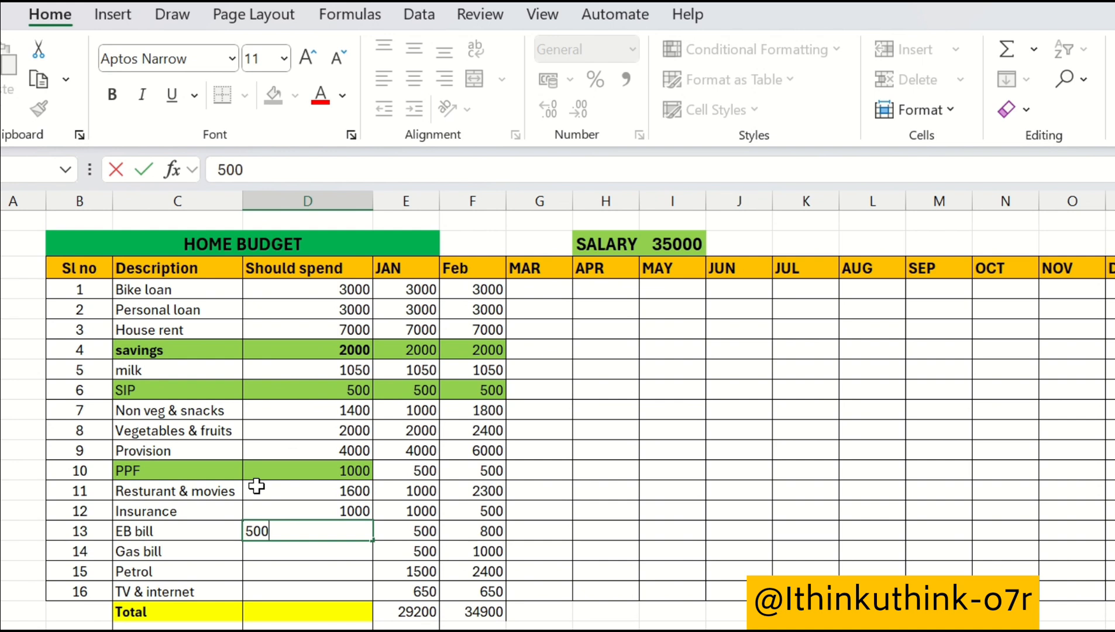
key("Return")
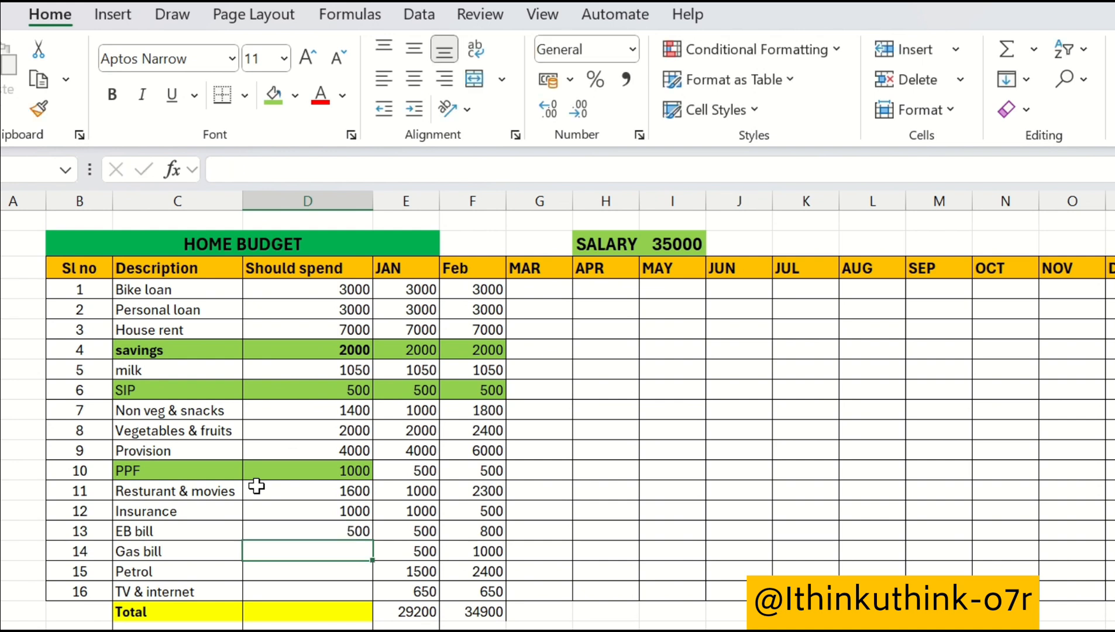
Enter 500 for Gas bill and 1000 for Petrol in the Should spend column
type("500")
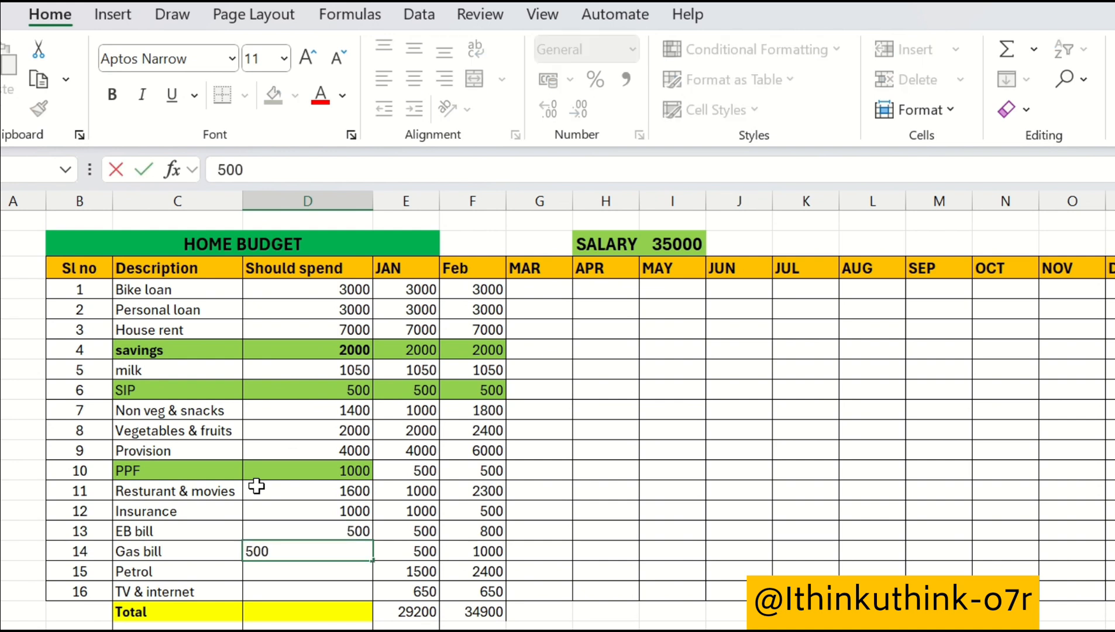
key("Return")
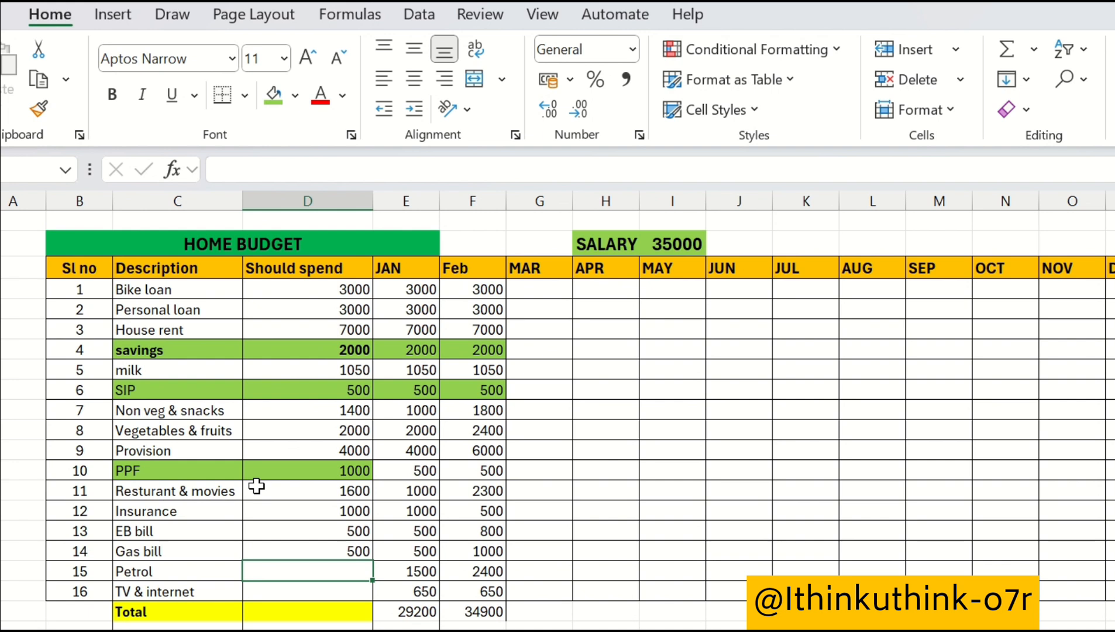
left_click(324, 551)
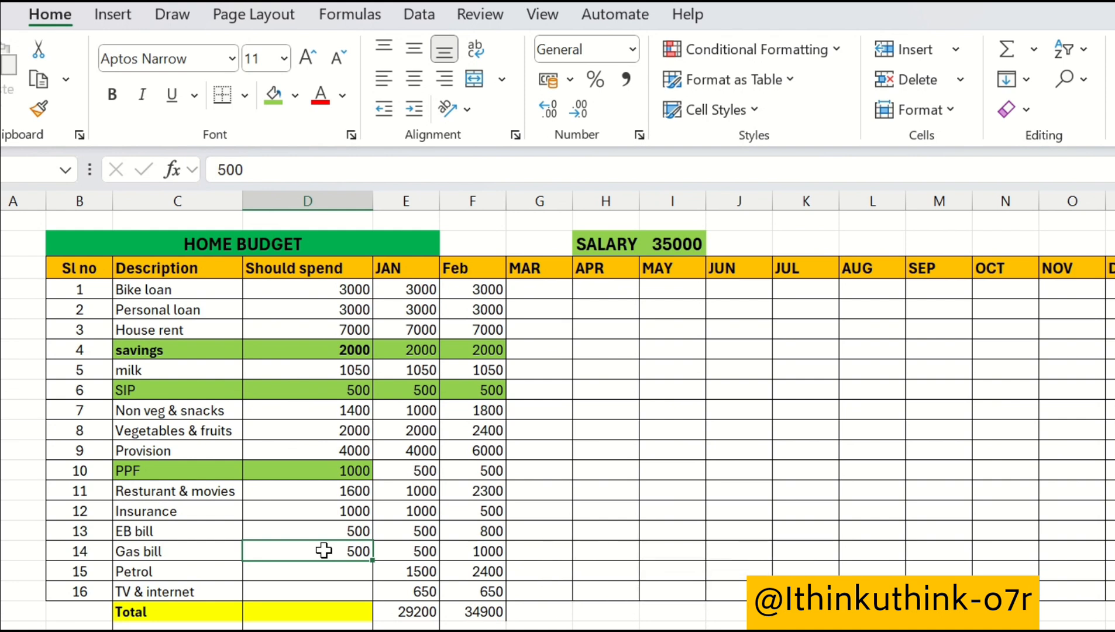
left_click(284, 572)
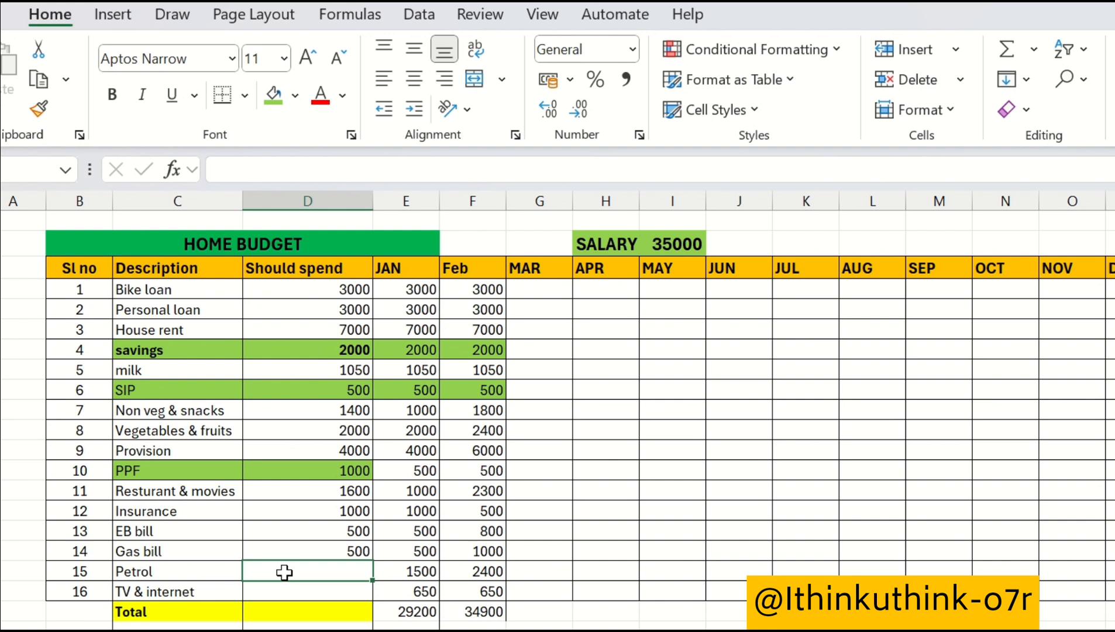
type("1000")
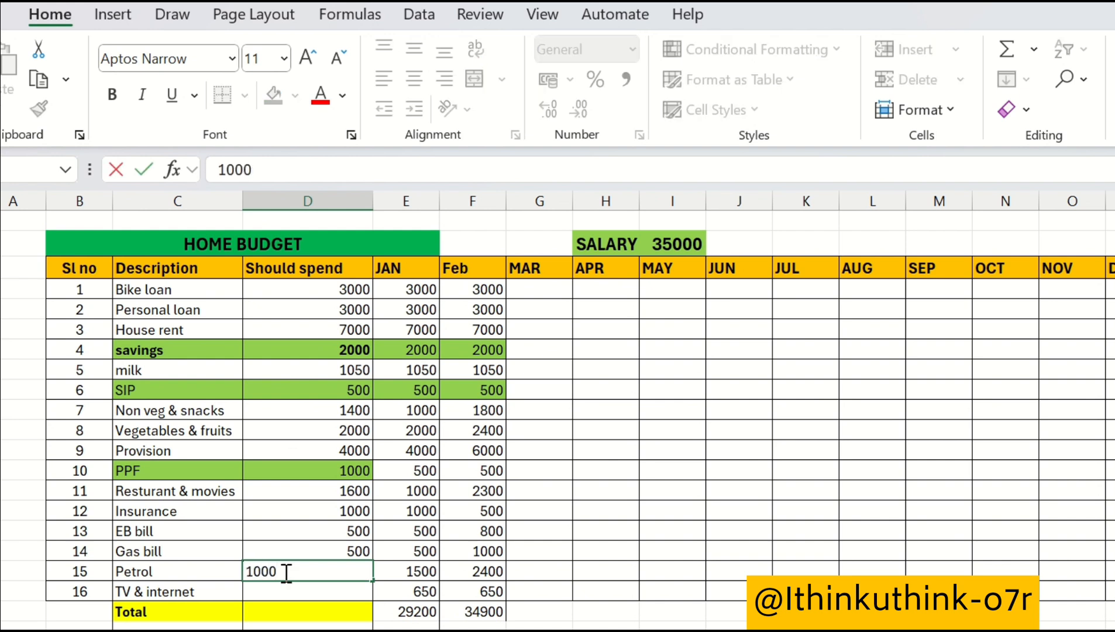
key("Return")
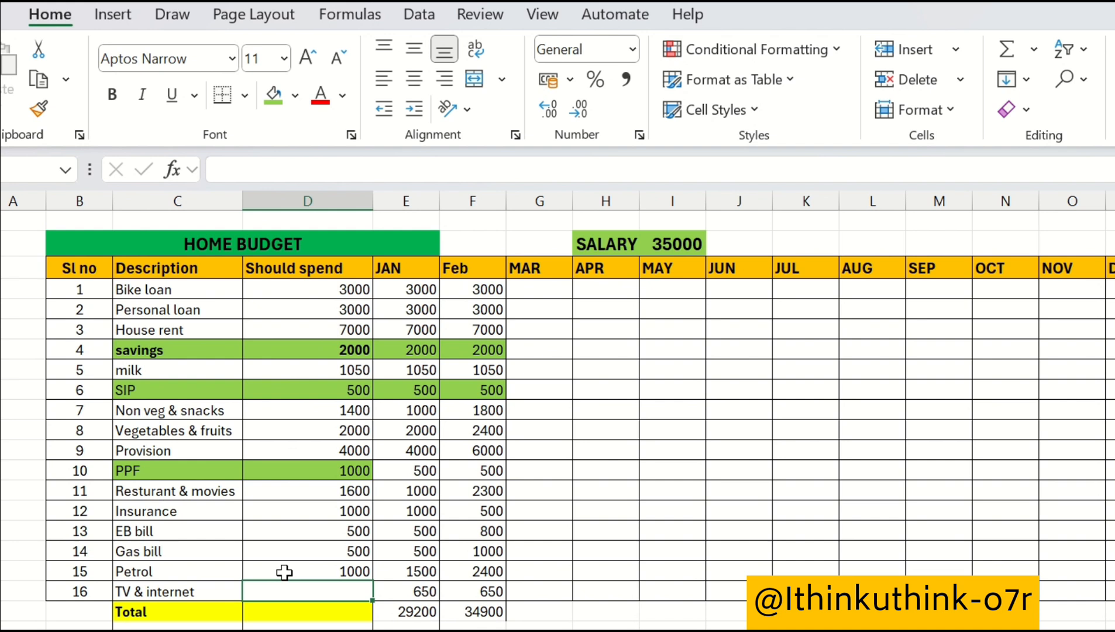
Enter 650 as the Should spend amount for TV & internet
type("65")
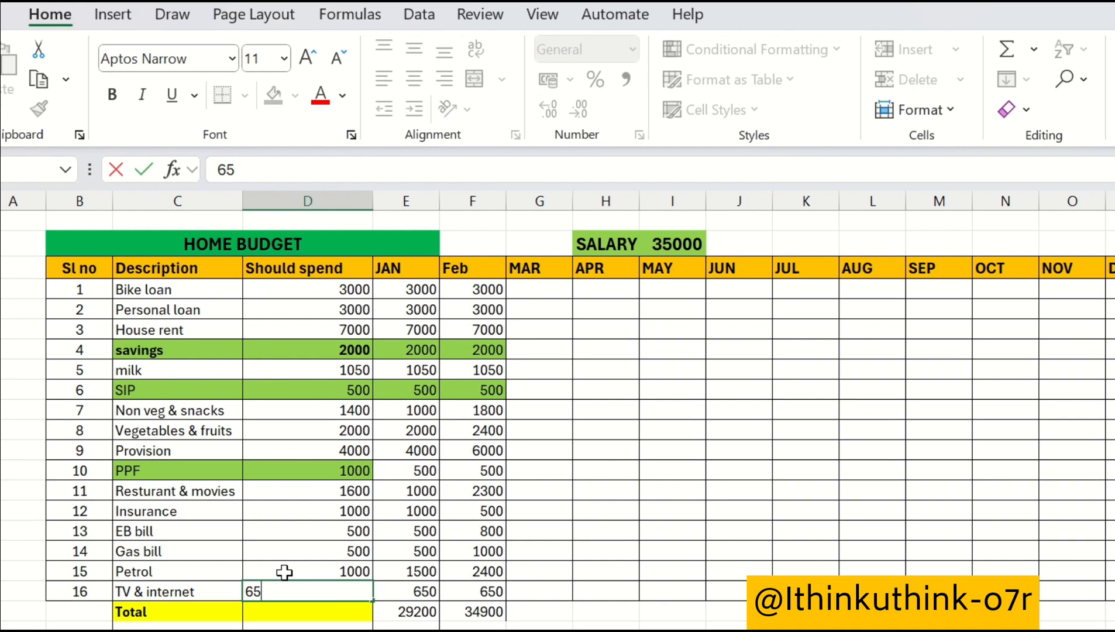
key("BackSpace")
key("BackSpace")
type("650")
key("Return")
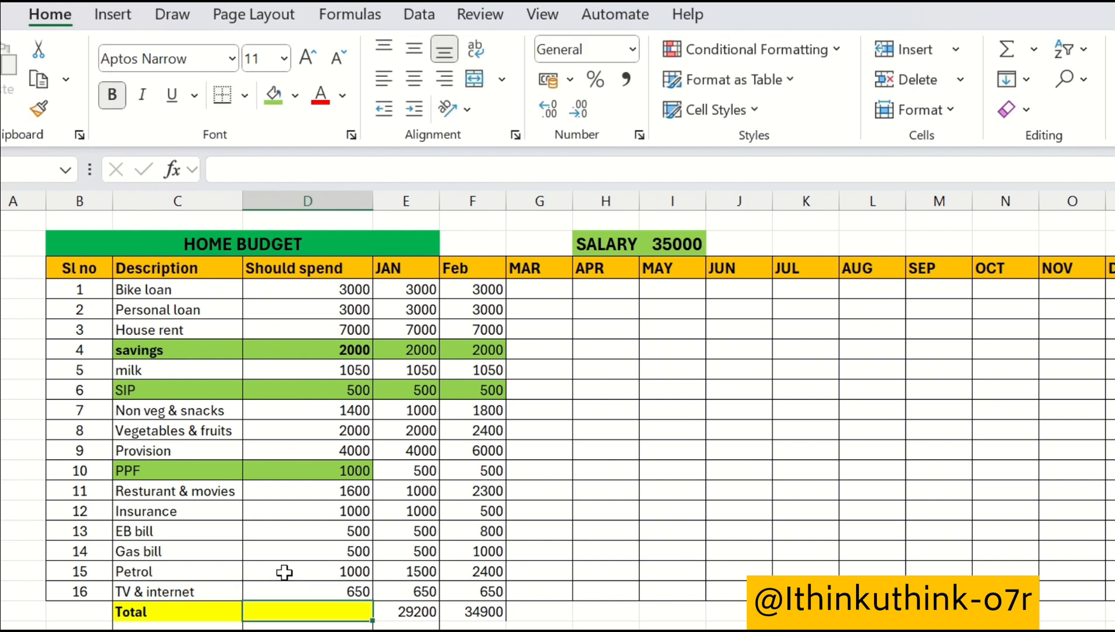
Fill the January total formula across into the Total row of the Should spend column
left_click(419, 611)
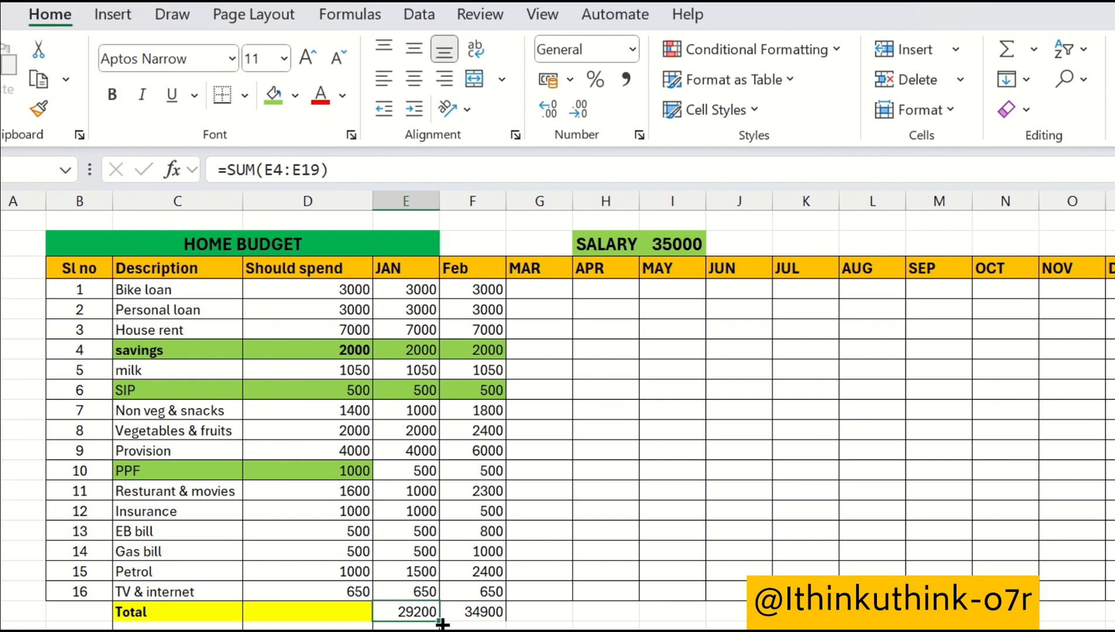
left_click_drag(444, 624, 276, 617)
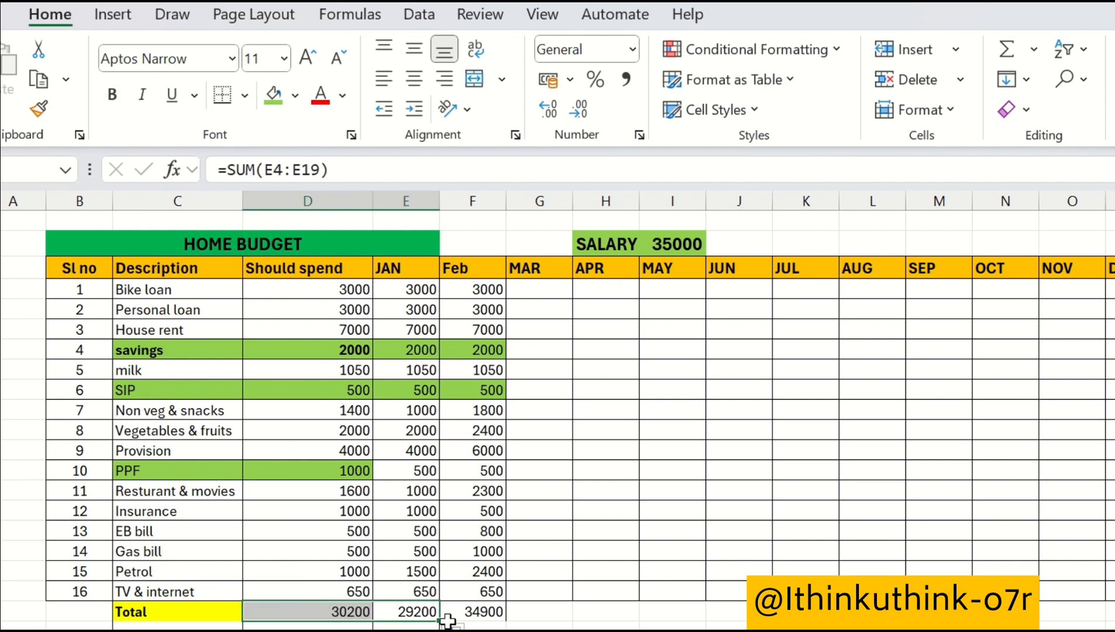
left_click(548, 612)
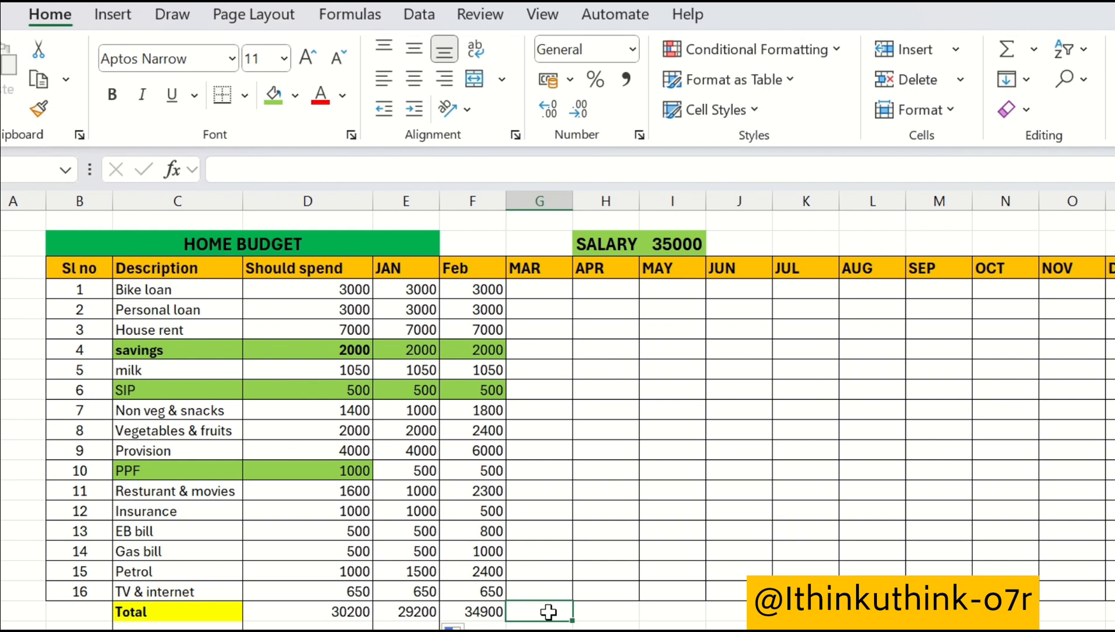
Apply a medium blue fill colour to the Should spend total cell
left_click(350, 613)
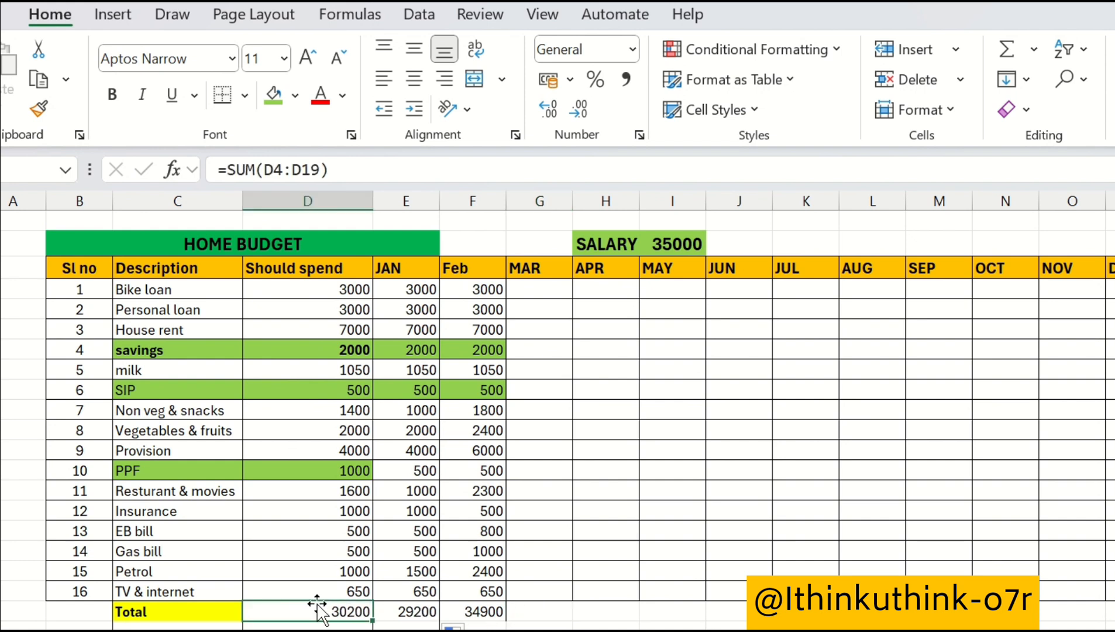
left_click(296, 96)
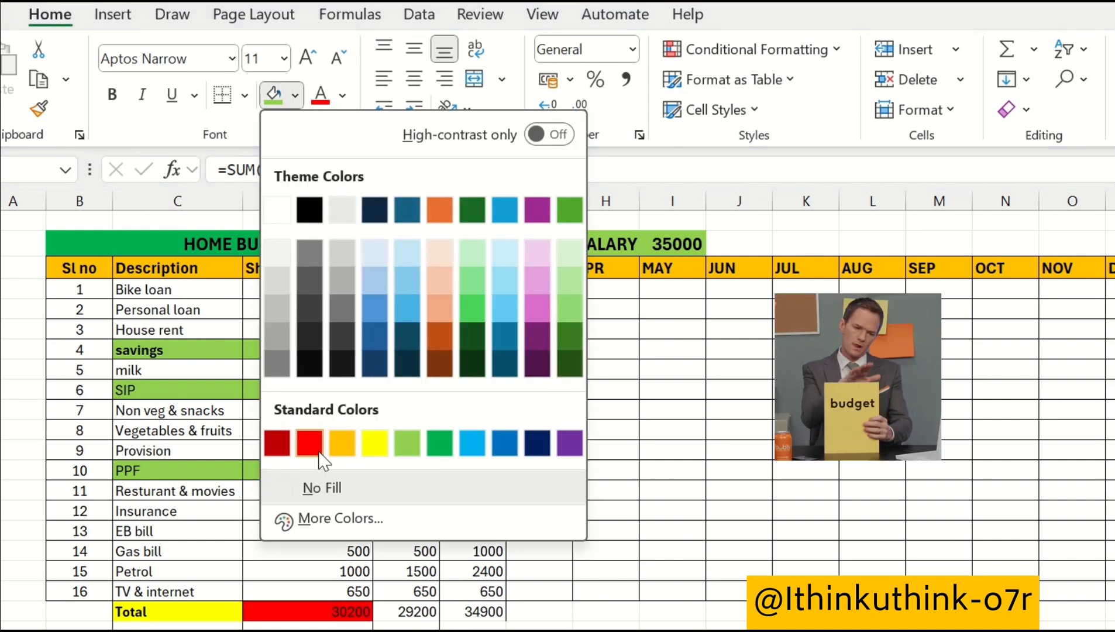
left_click(379, 310)
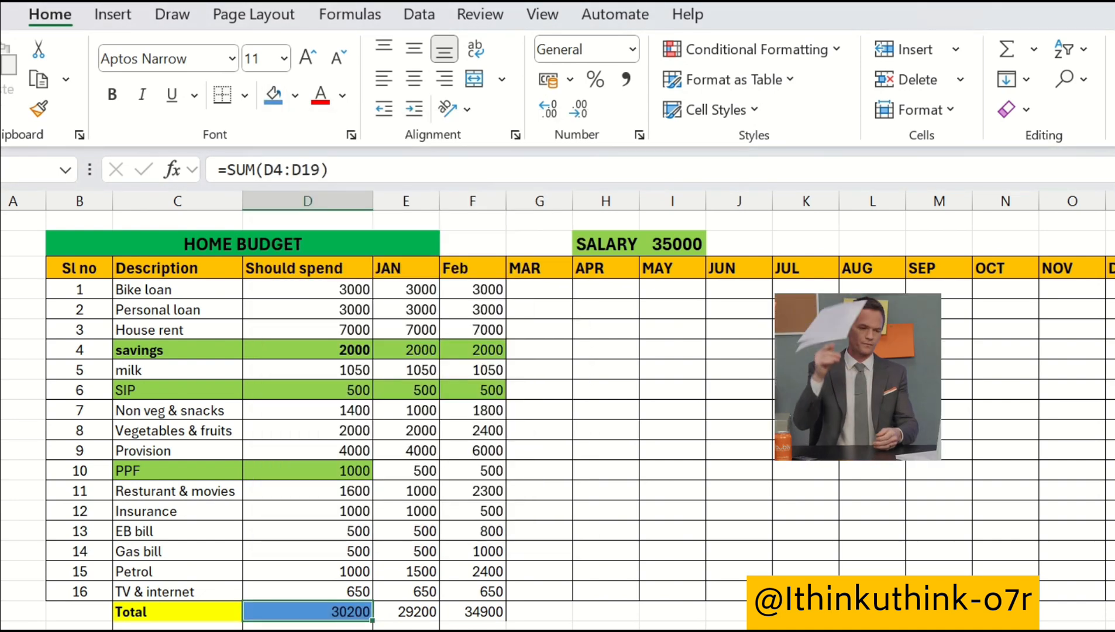